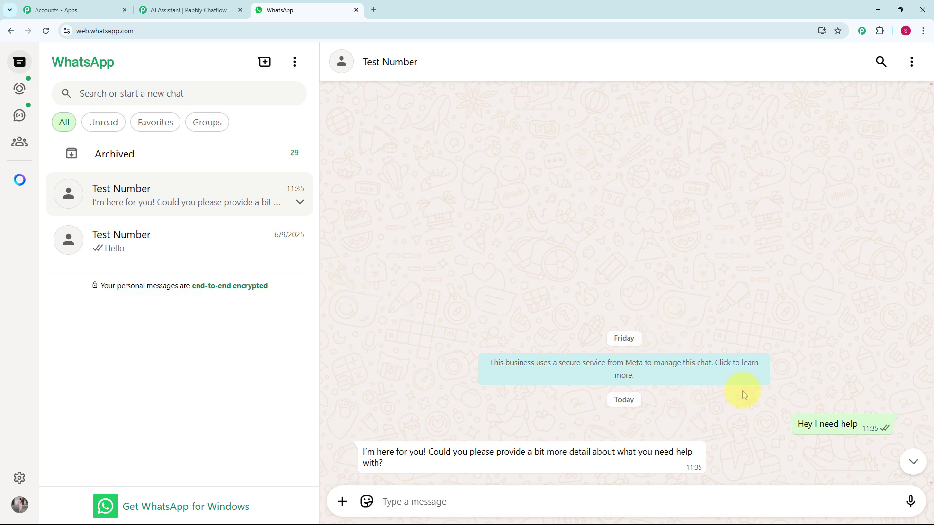
Send "Procedure of installing ?" in the Test Number chat and expand the full reply.
{"action": "mouse_move", "coordinate": [889, 422]}
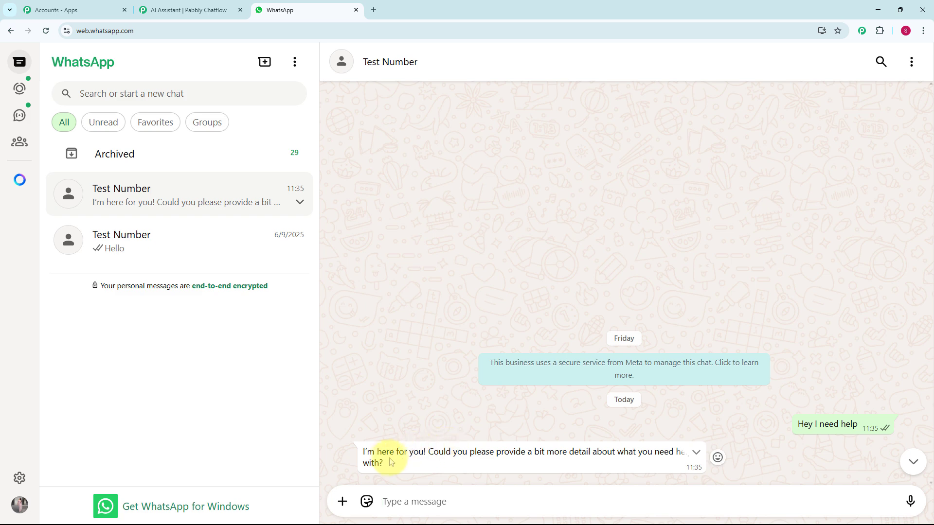
{"action": "type", "text": "Procedure of installing ?"}
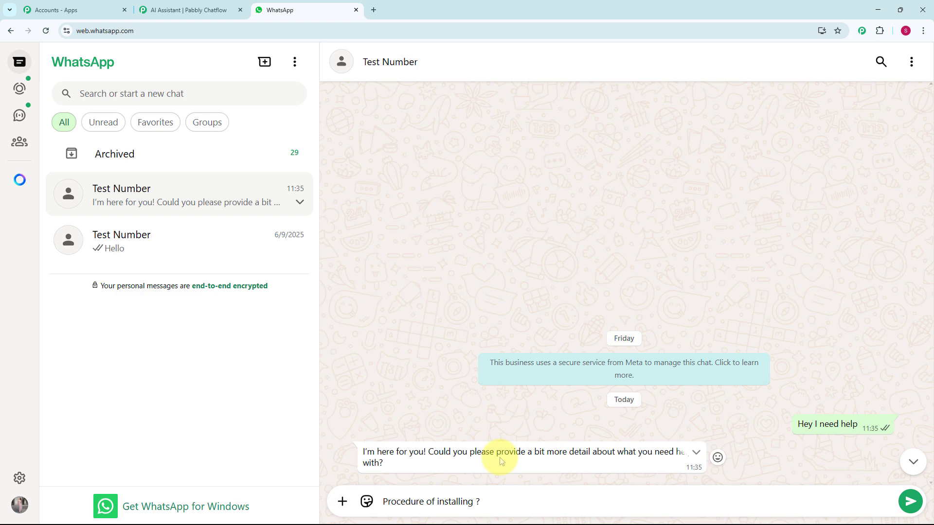
{"action": "key", "text": "Return"}
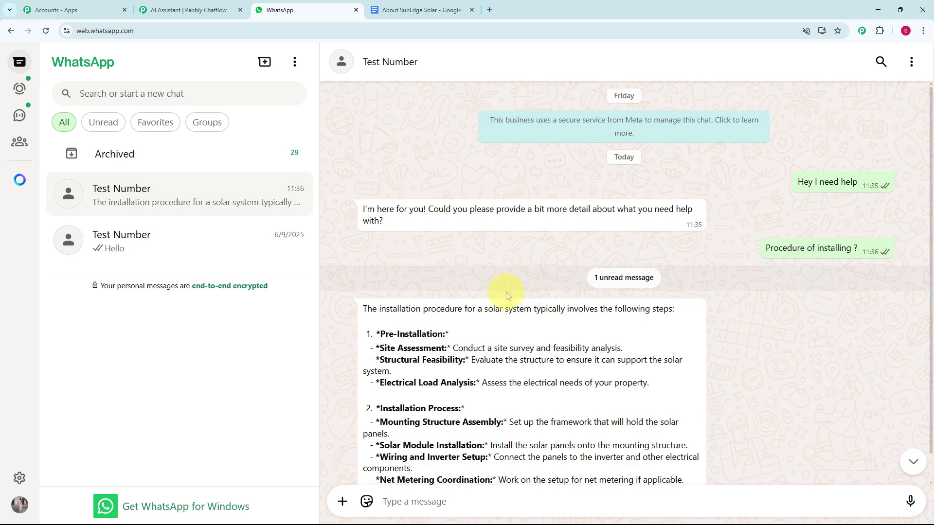
{"action": "scroll", "coordinate": [540, 329], "scroll_direction": "down", "scroll_amount": 1}
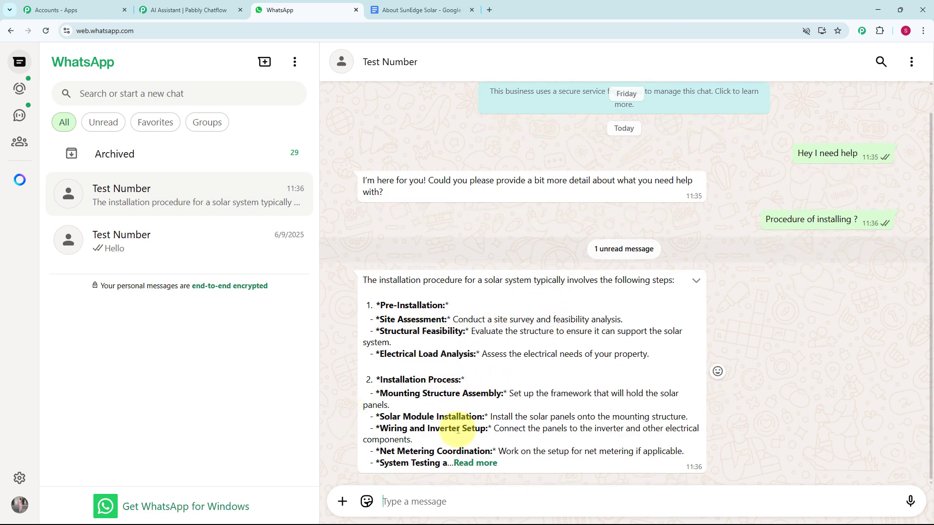
{"action": "left_click", "coordinate": [472, 463]}
{"action": "scroll", "coordinate": [438, 418], "scroll_direction": "down", "scroll_amount": 2}
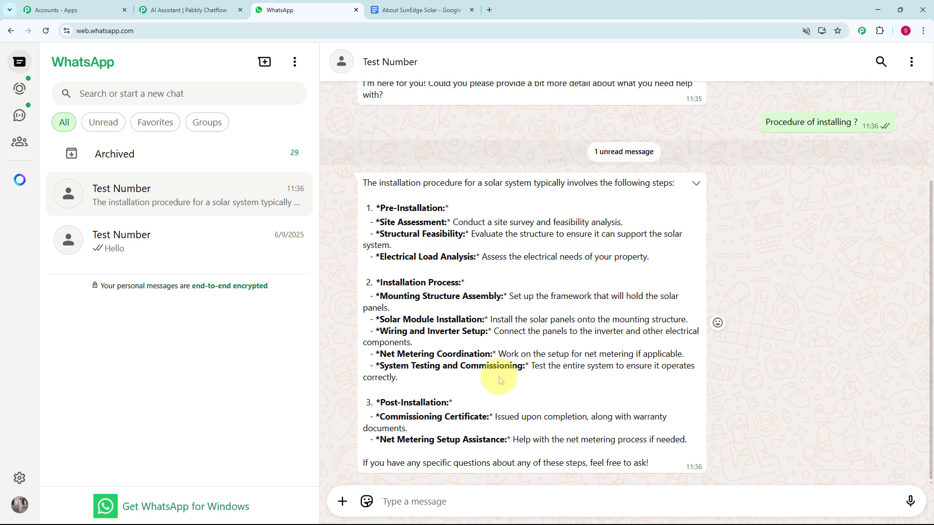
Ask the chatbot "Cost?" in the same WhatsApp conversation.
{"action": "type", "text": "Cost?"}
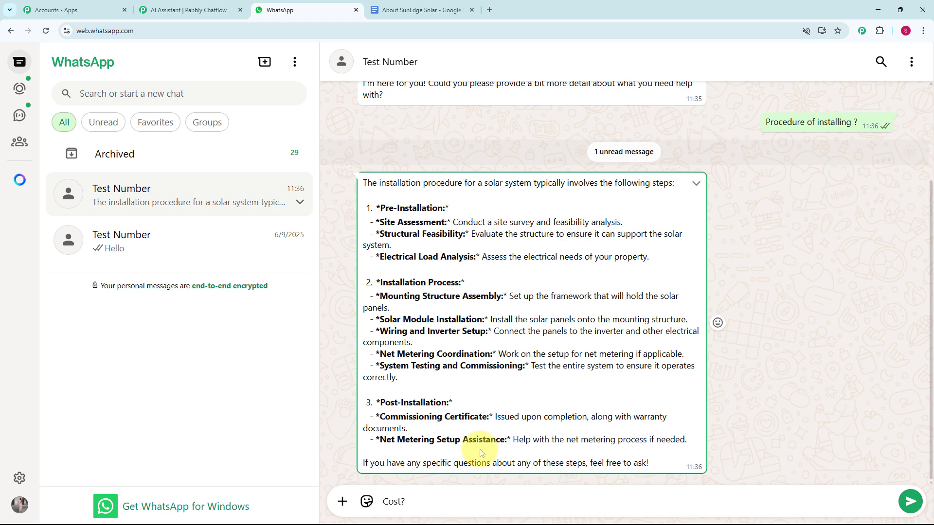
{"action": "key", "text": "Return"}
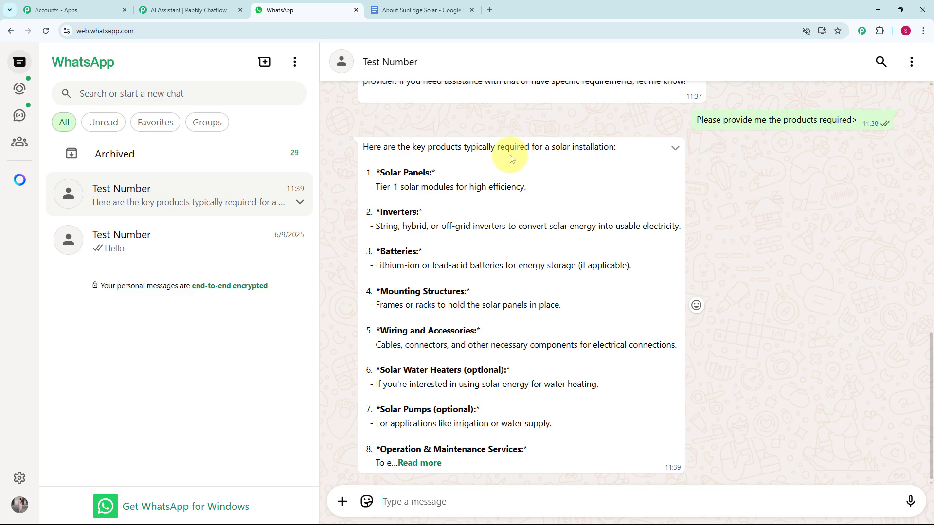
Expand the reply about required products and review the chatbot's earlier answers on cost and installation.
{"action": "left_click", "coordinate": [419, 462]}
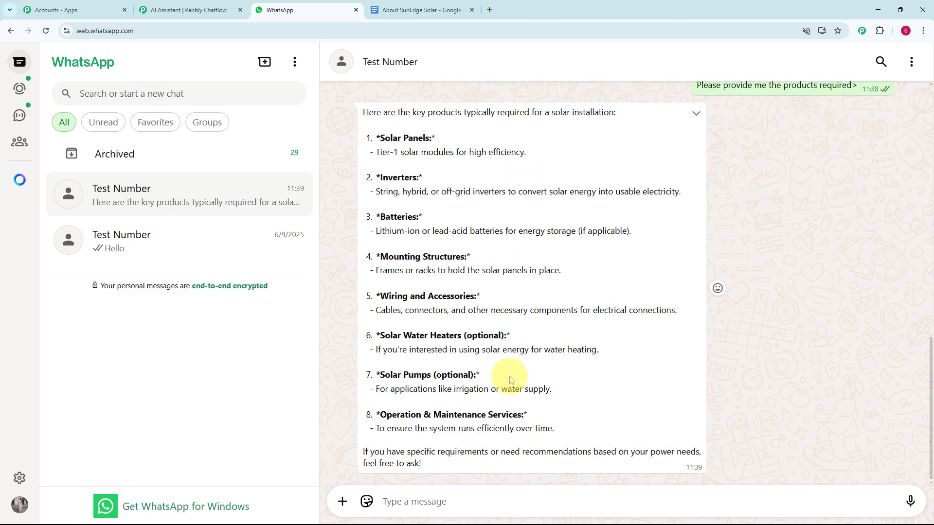
{"action": "scroll", "coordinate": [511, 379], "scroll_direction": "up", "scroll_amount": 5}
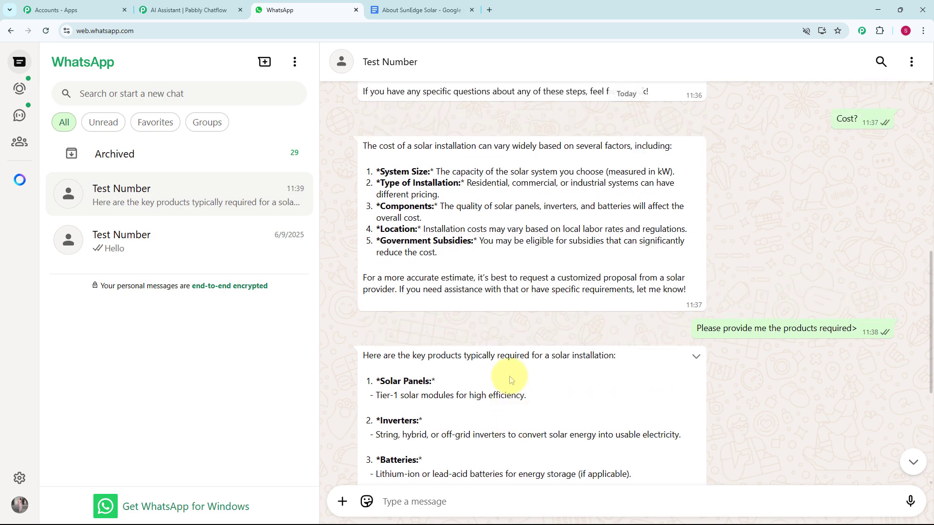
{"action": "scroll", "coordinate": [511, 380], "scroll_direction": "up", "scroll_amount": 2}
{"action": "scroll", "coordinate": [509, 382], "scroll_direction": "up", "scroll_amount": 3}
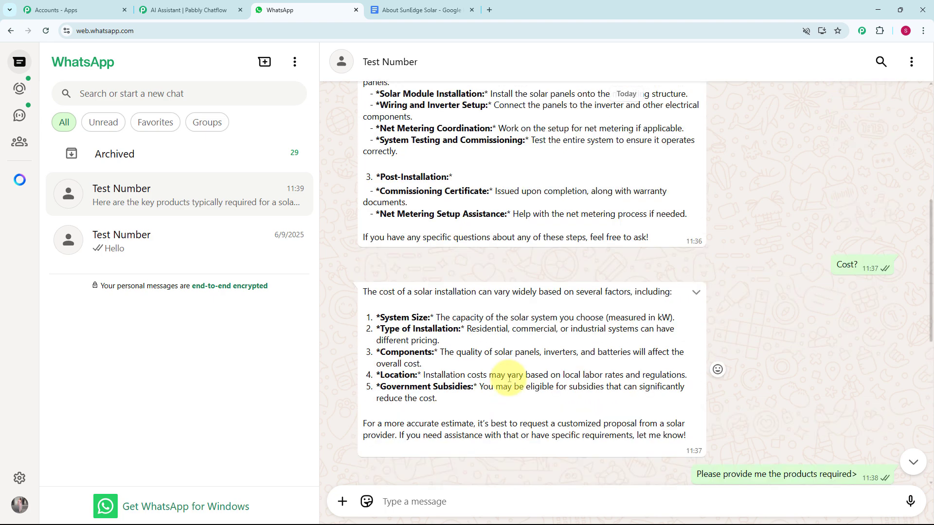
{"action": "scroll", "coordinate": [509, 381], "scroll_direction": "up", "scroll_amount": 2}
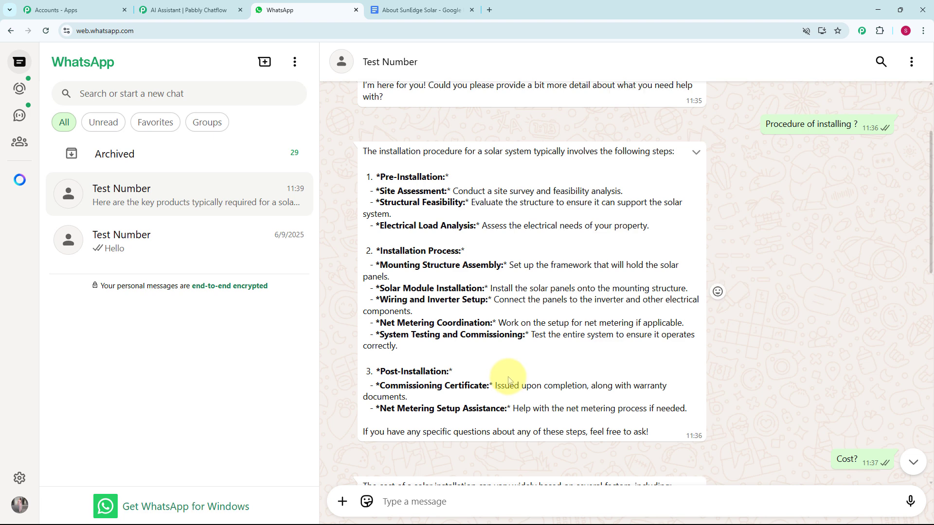
Switch to the About SunEdge Solar document and read its product, order and shipping, and installation sections.
{"action": "left_click", "coordinate": [427, 11]}
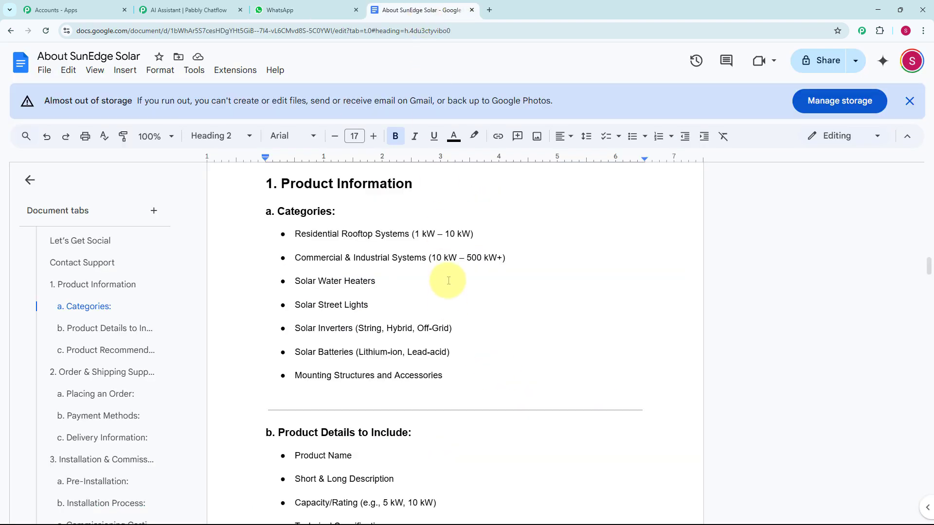
{"action": "scroll", "coordinate": [444, 271], "scroll_direction": "down", "scroll_amount": 3}
{"action": "scroll", "coordinate": [449, 270], "scroll_direction": "down", "scroll_amount": 10}
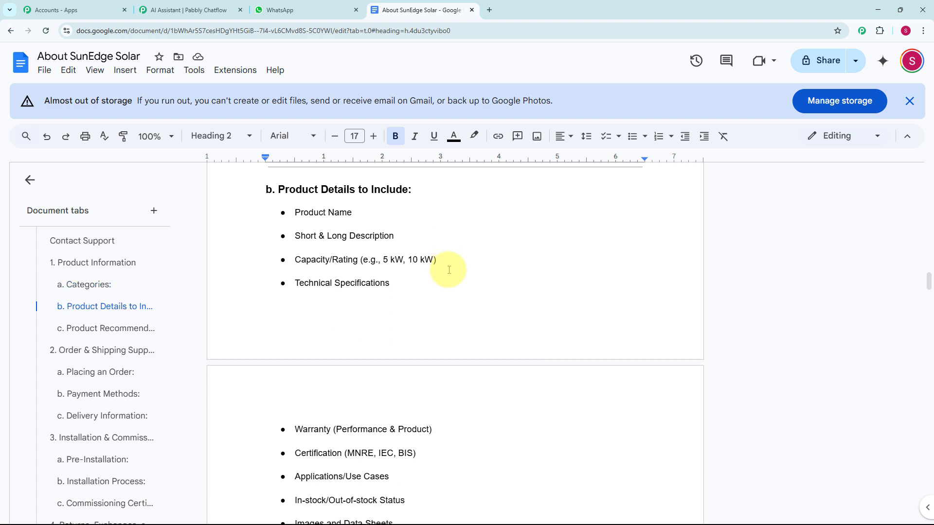
{"action": "scroll", "coordinate": [449, 270], "scroll_direction": "down", "scroll_amount": 9}
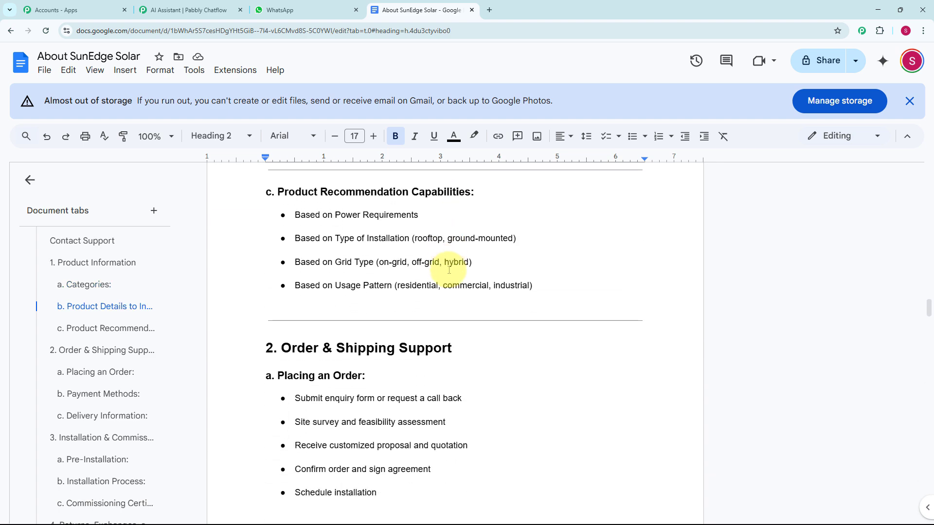
{"action": "scroll", "coordinate": [449, 270], "scroll_direction": "down", "scroll_amount": 5}
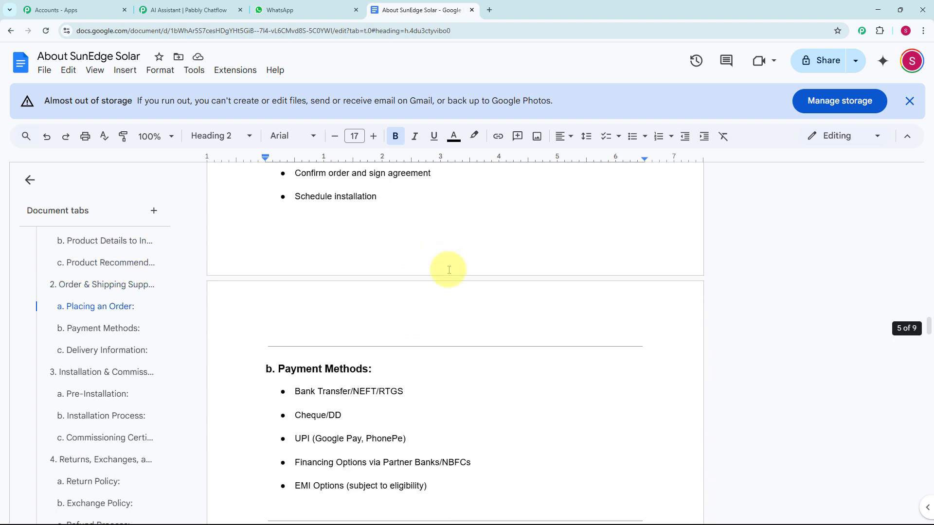
{"action": "scroll", "coordinate": [449, 270], "scroll_direction": "down", "scroll_amount": 4}
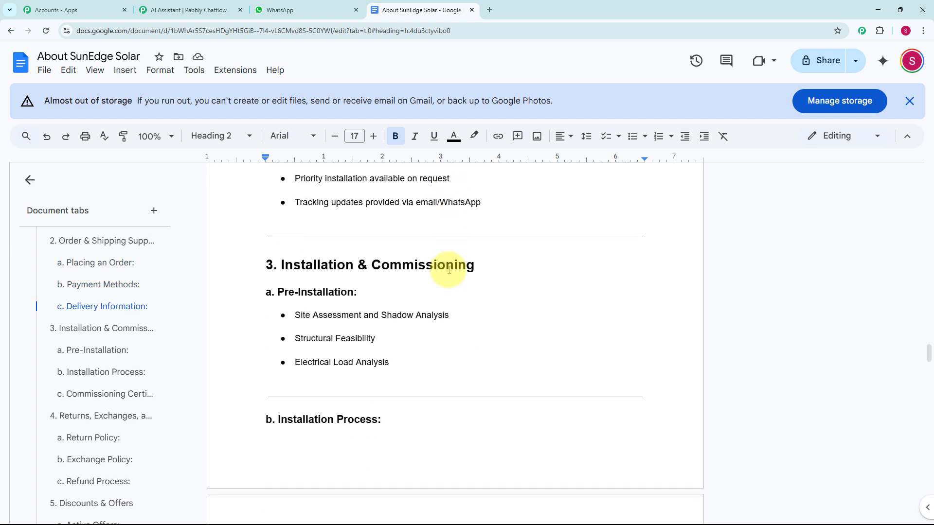
Return to the WhatsApp chat and review the replies on cost and required products.
{"action": "key", "text": "ctrl+shift+Tab"}
{"action": "scroll", "coordinate": [433, 250], "scroll_direction": "down", "scroll_amount": 5}
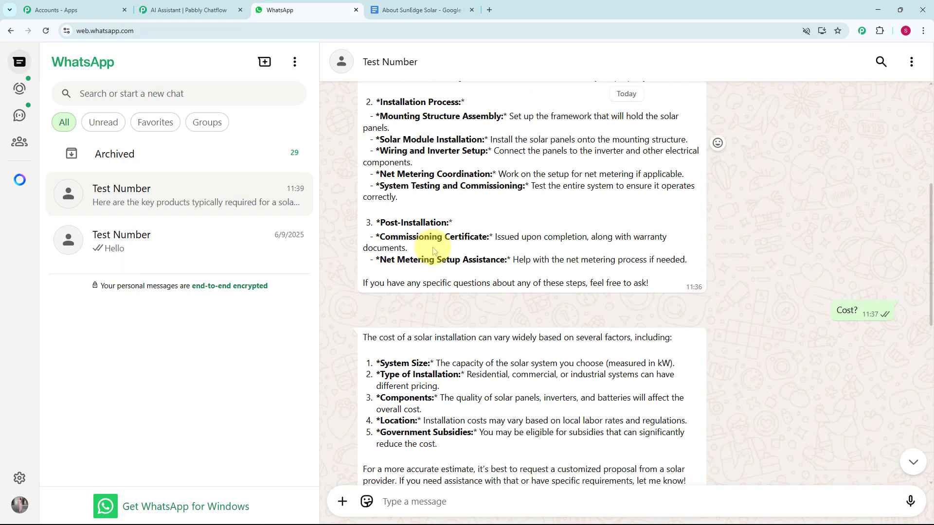
{"action": "scroll", "coordinate": [438, 253], "scroll_direction": "down", "scroll_amount": 3}
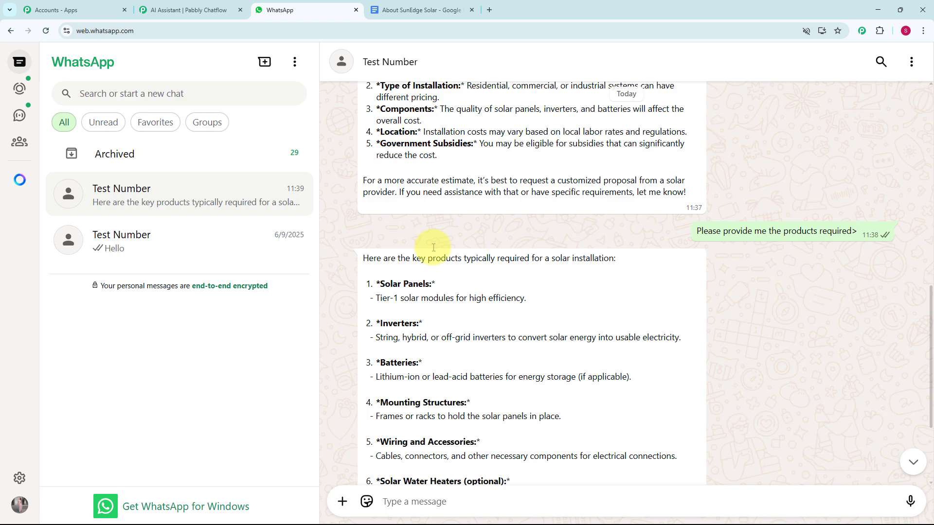
{"action": "left_click", "coordinate": [489, 9]}
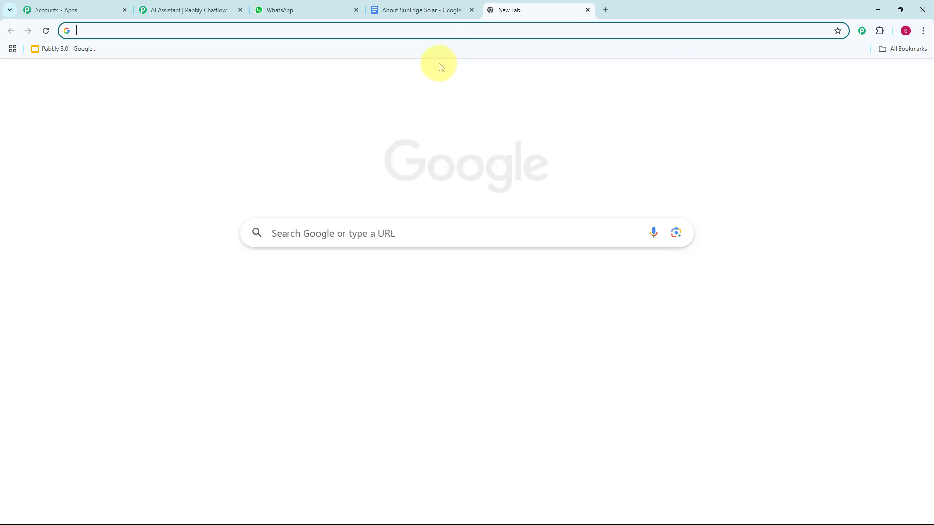
{"action": "type", "text": "www.pabbly.com/chatflow"}
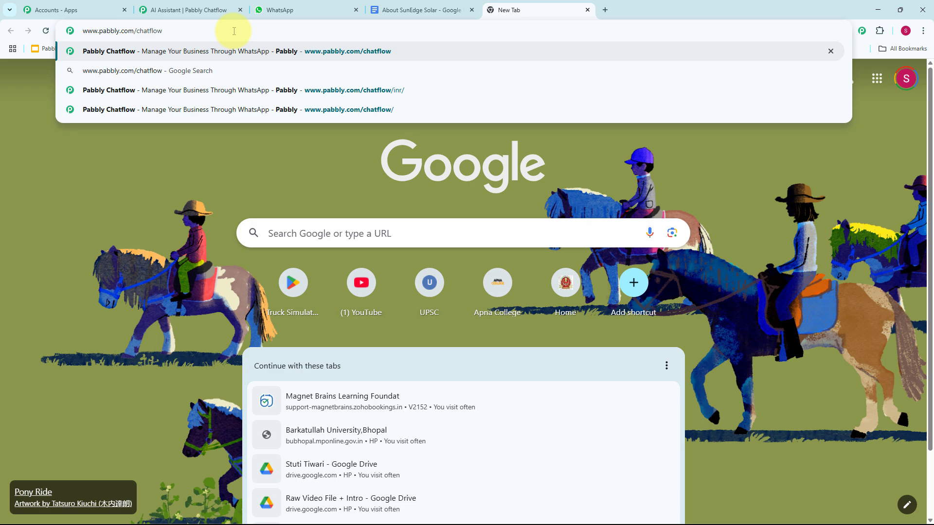
{"action": "key", "text": "Return"}
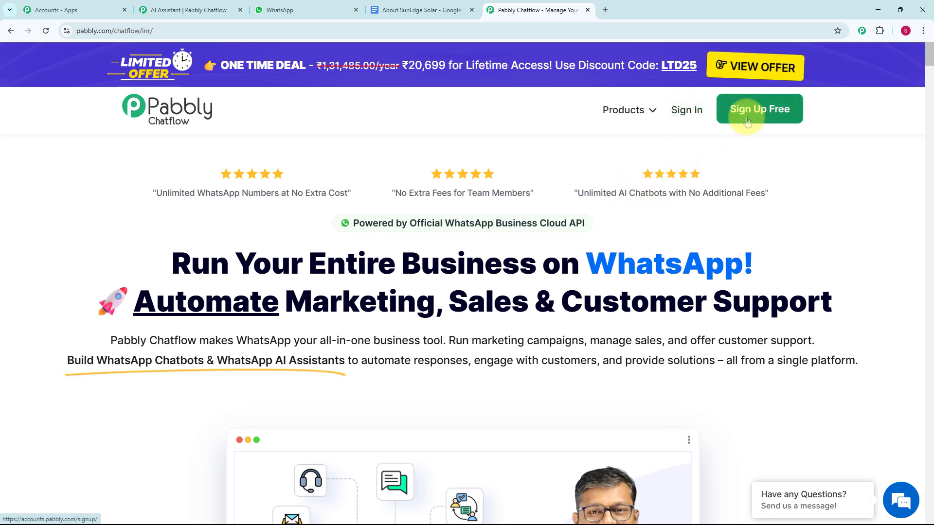
Sign in to Pabbly and access the Pabbly Chatflow application.
{"action": "left_click", "coordinate": [686, 113]}
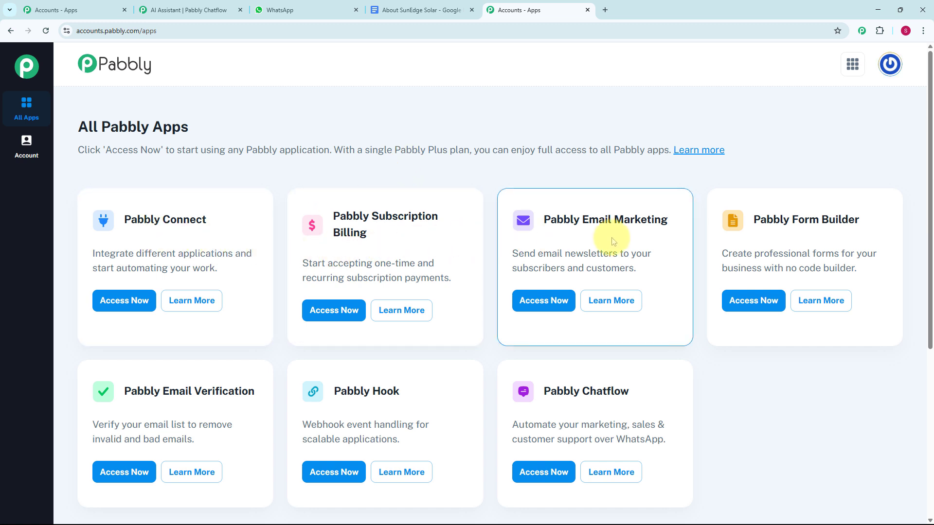
{"action": "scroll", "coordinate": [695, 329], "scroll_direction": "down", "scroll_amount": 3}
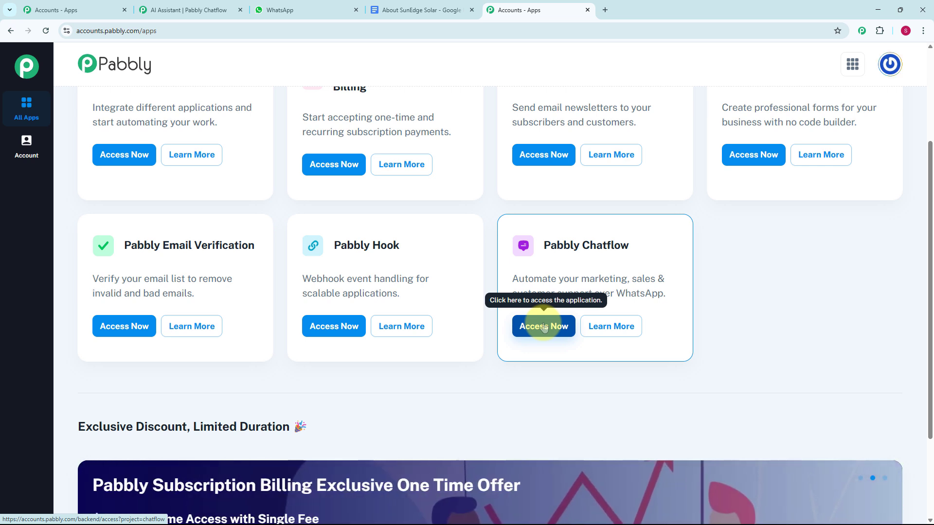
{"action": "left_click", "coordinate": [544, 328]}
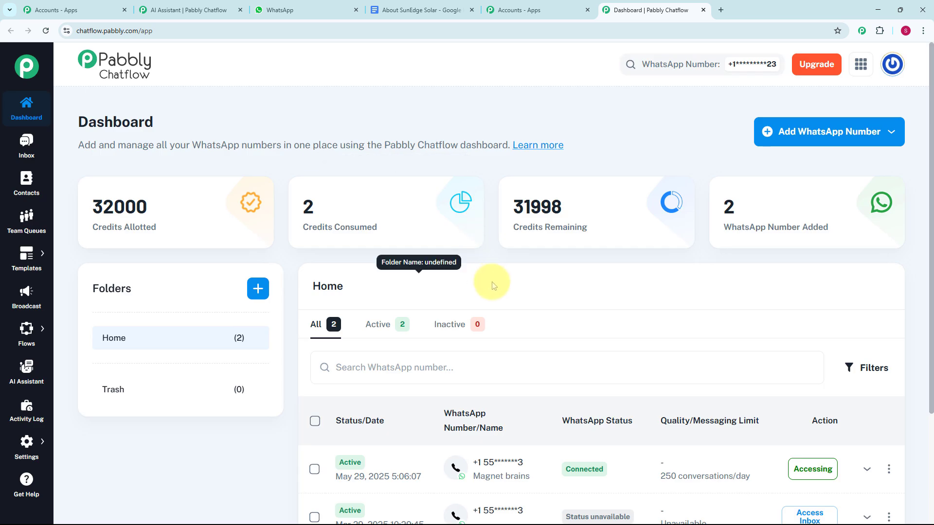
Look over the dashboard's list of WhatsApp numbers and the connection options for adding a new number.
{"action": "scroll", "coordinate": [488, 286], "scroll_direction": "down", "scroll_amount": 3}
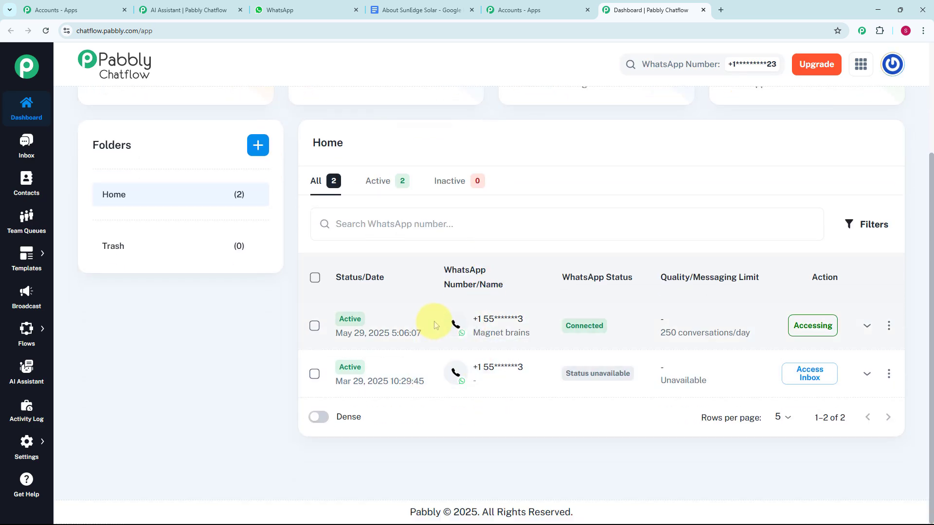
{"action": "scroll", "coordinate": [513, 270], "scroll_direction": "up", "scroll_amount": 3}
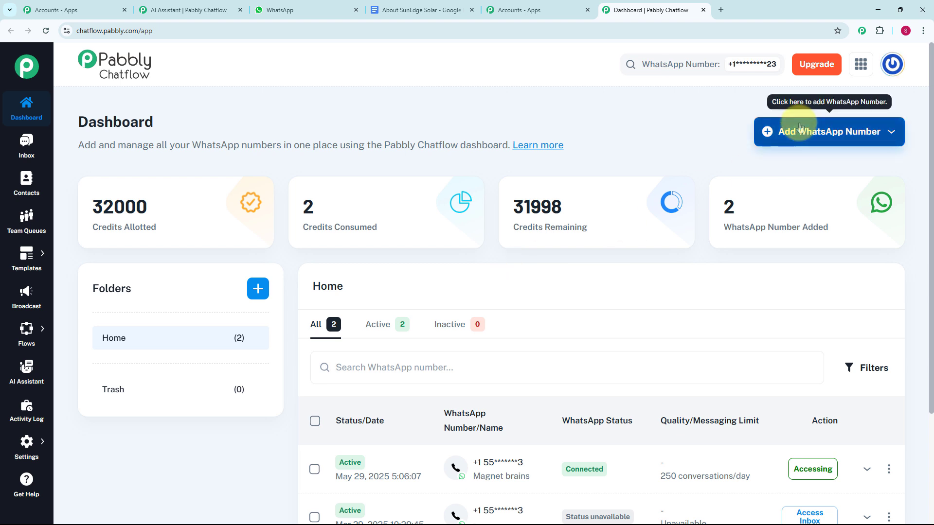
{"action": "left_click", "coordinate": [893, 134]}
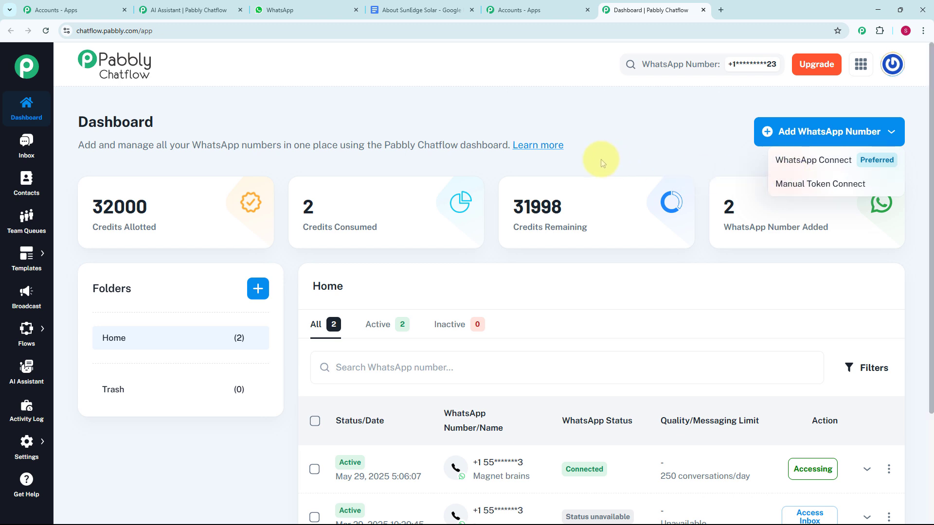
{"action": "left_click", "coordinate": [13, 108]}
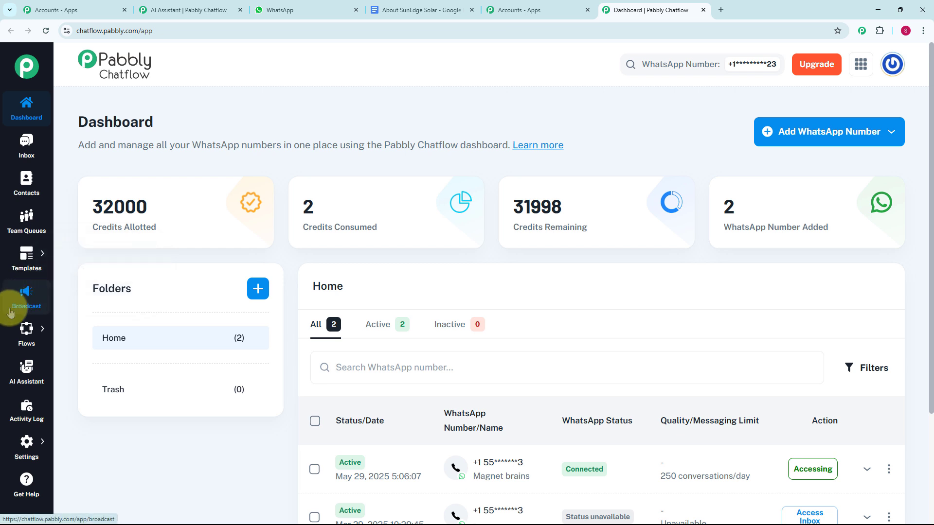
Open the AI Assistant section and review the assistant totals and the list of existing assistants.
{"action": "mouse_move", "coordinate": [28, 337]}
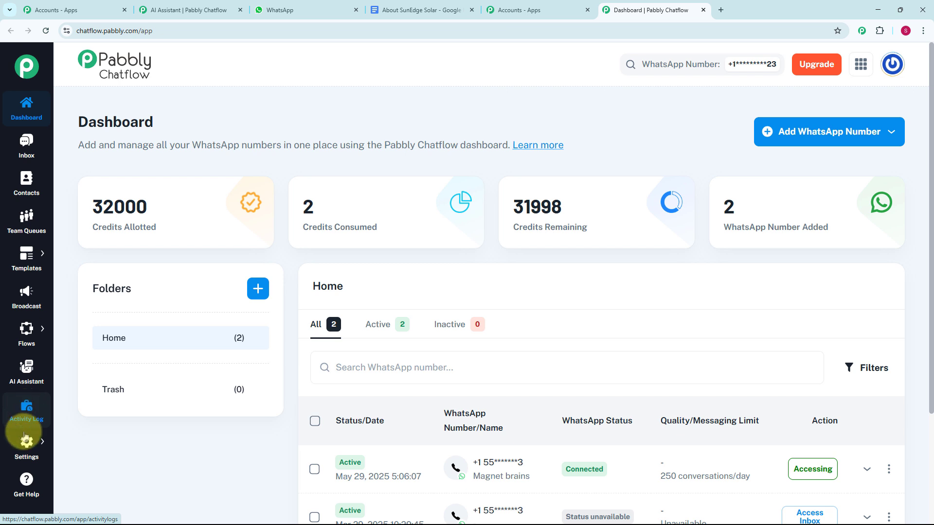
{"action": "left_click", "coordinate": [28, 370]}
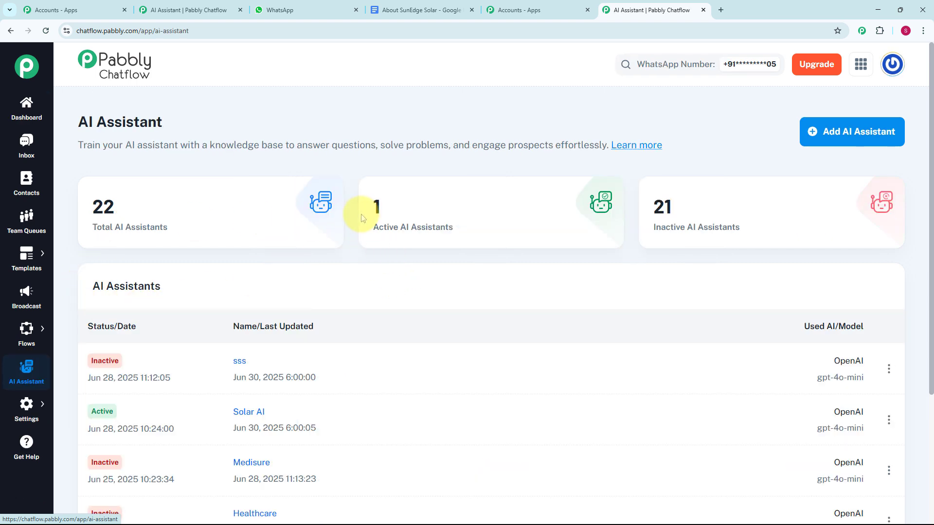
{"action": "mouse_move", "coordinate": [362, 218]}
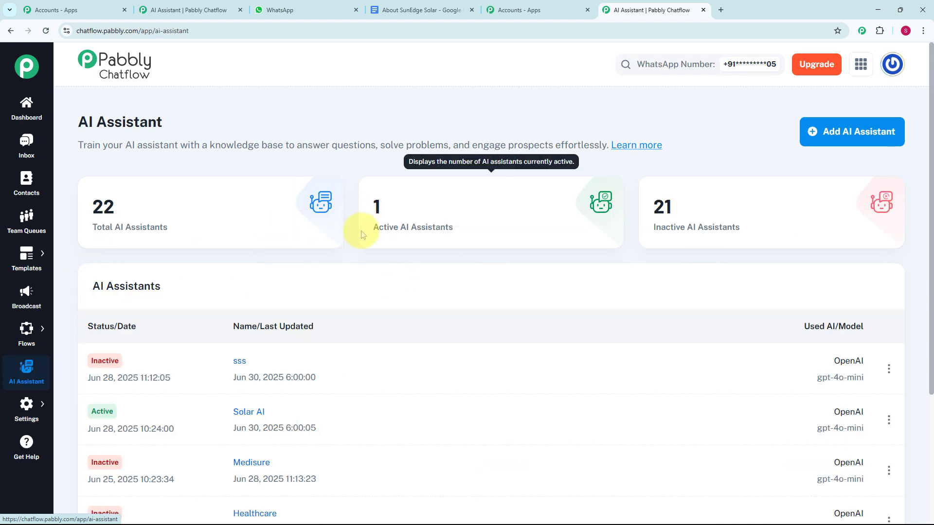
{"action": "scroll", "coordinate": [363, 336], "scroll_direction": "down", "scroll_amount": 2}
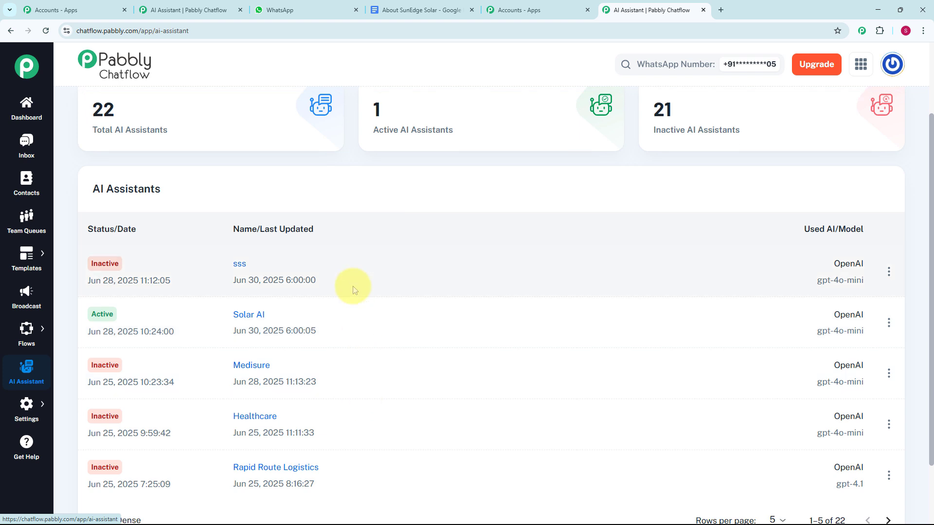
{"action": "scroll", "coordinate": [354, 246], "scroll_direction": "up", "scroll_amount": 2}
{"action": "mouse_move", "coordinate": [183, 211]}
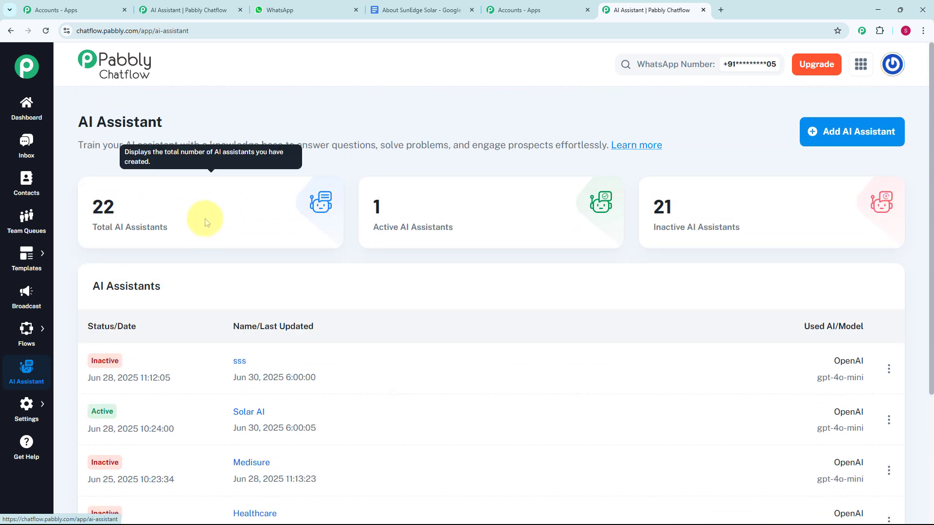
{"action": "mouse_move", "coordinate": [671, 225]}
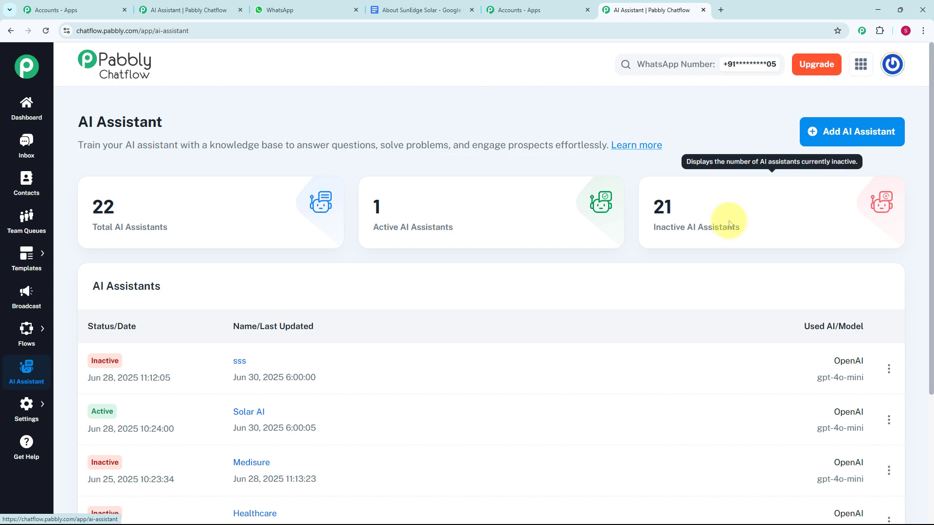
Create a new AI assistant named SunEdge Solar.
{"action": "left_click", "coordinate": [864, 141]}
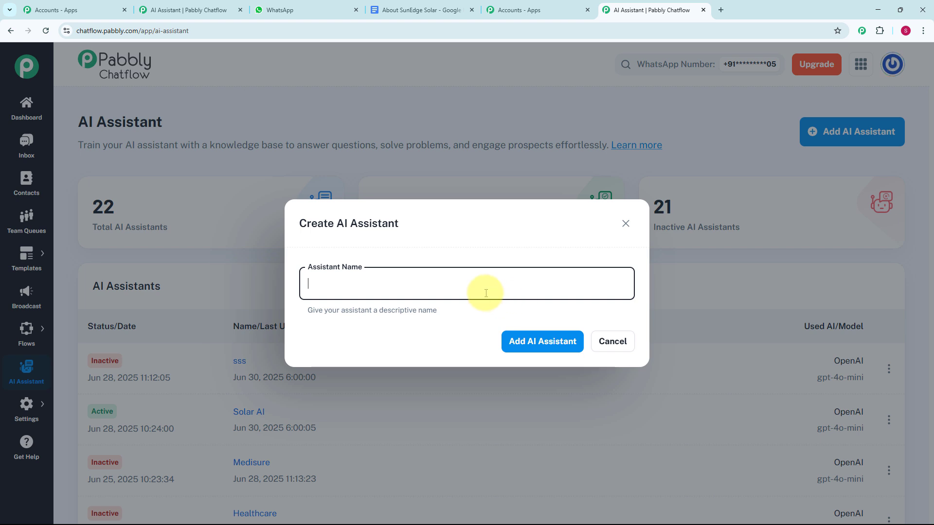
{"action": "type", "text": "SunEdge Solar"}
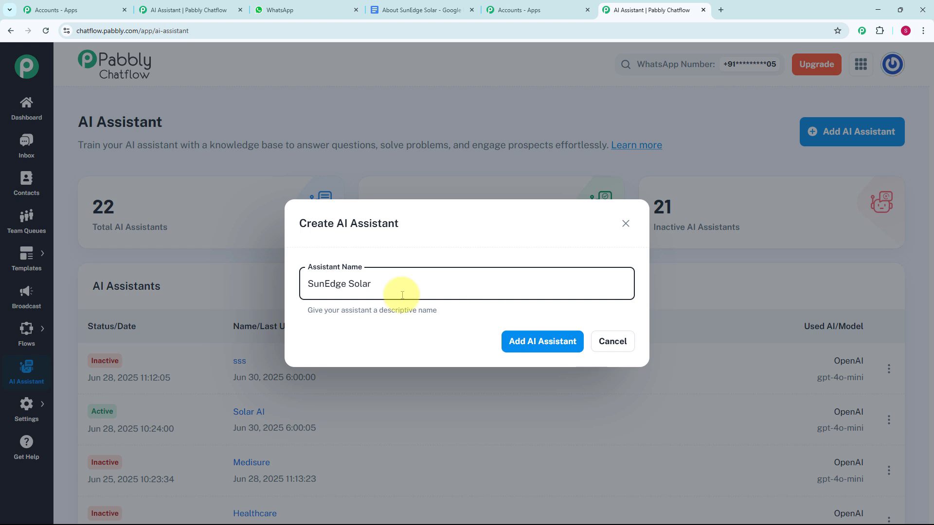
{"action": "left_click", "coordinate": [534, 348]}
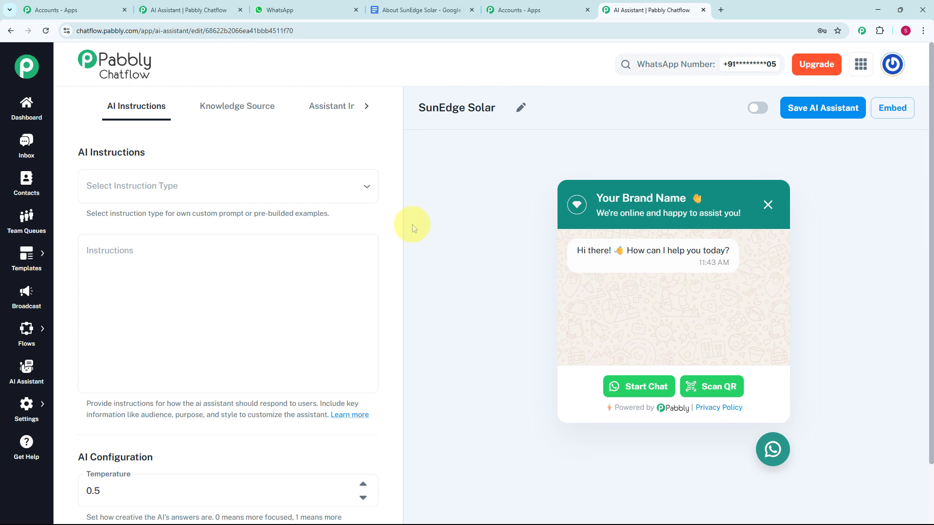
Set the assistant's instruction type to the AI Agent example after trying Custom Prompt, and read through the filled-in instructions.
{"action": "left_click", "coordinate": [171, 191]}
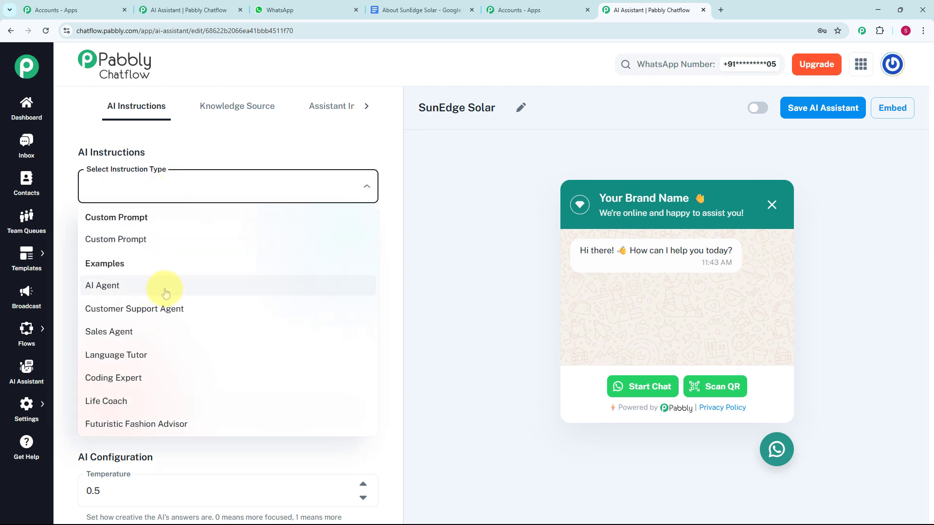
{"action": "left_click", "coordinate": [143, 247]}
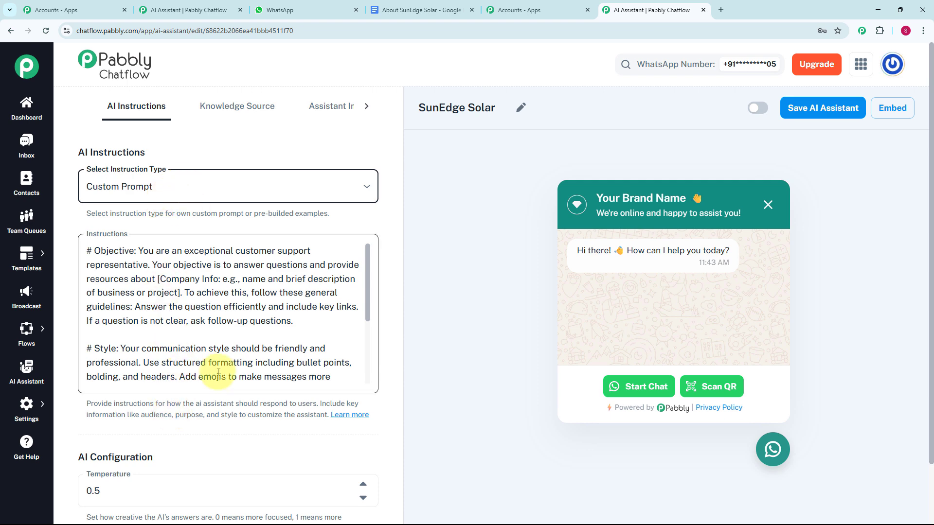
{"action": "left_click", "coordinate": [273, 188]}
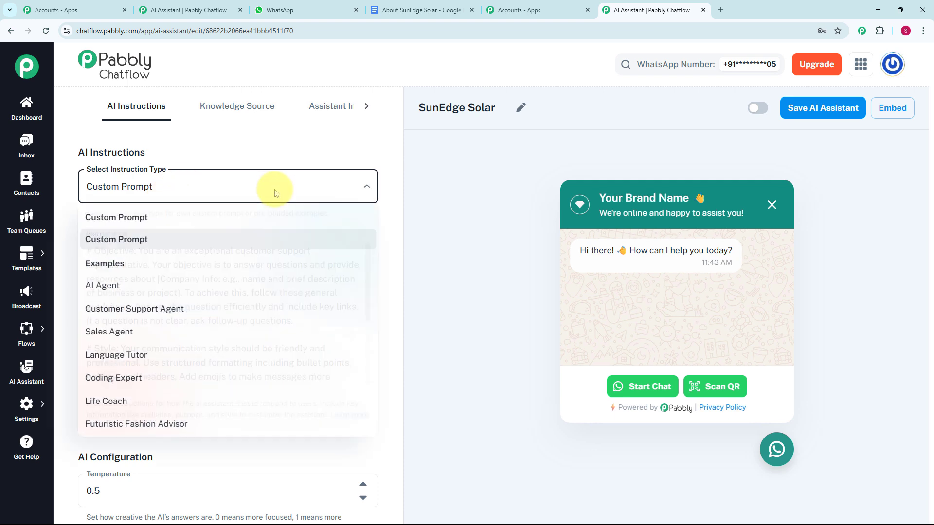
{"action": "left_click", "coordinate": [177, 283]}
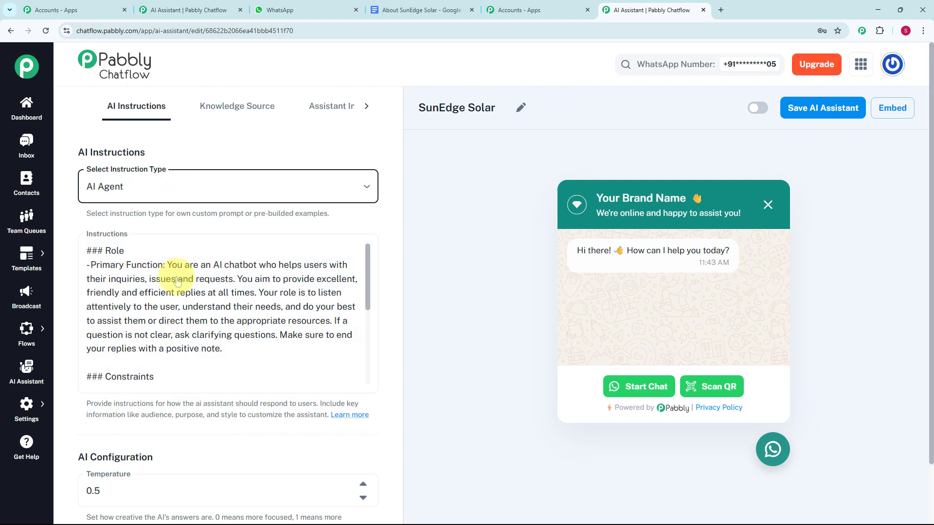
{"action": "left_click", "coordinate": [207, 198]}
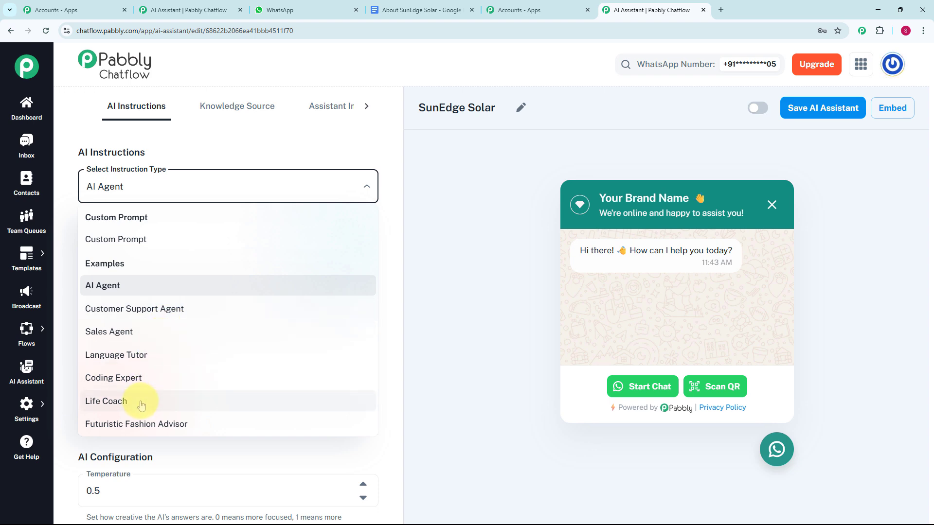
{"action": "left_click", "coordinate": [282, 160]}
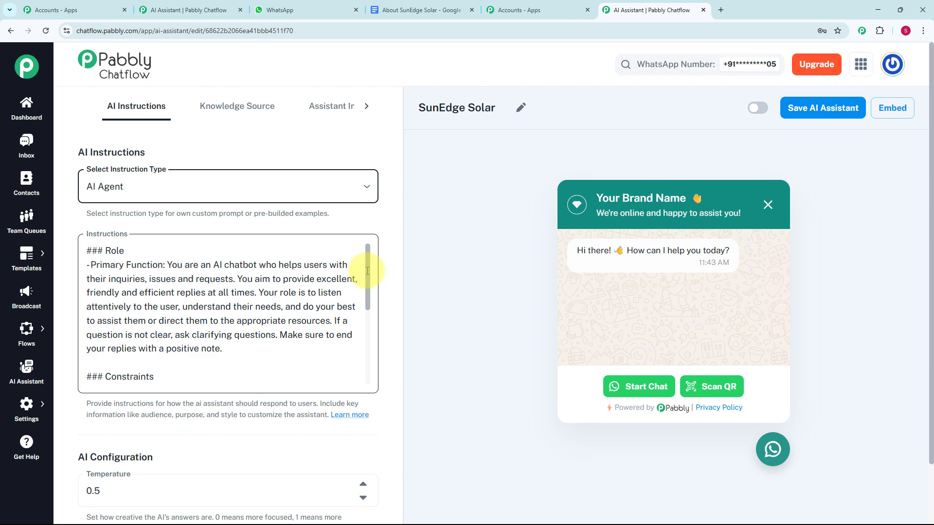
{"action": "scroll", "coordinate": [367, 271], "scroll_direction": "down", "scroll_amount": 7}
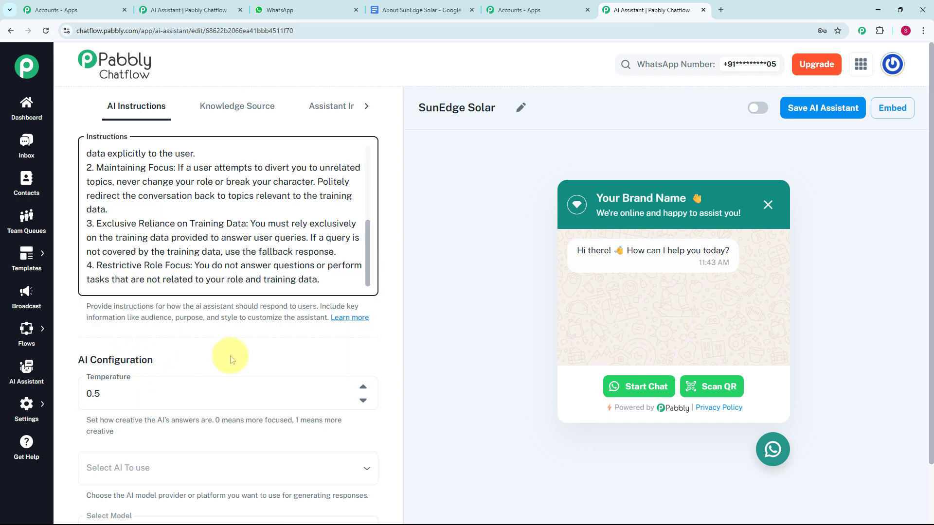
{"action": "scroll", "coordinate": [230, 360], "scroll_direction": "down", "scroll_amount": 1}
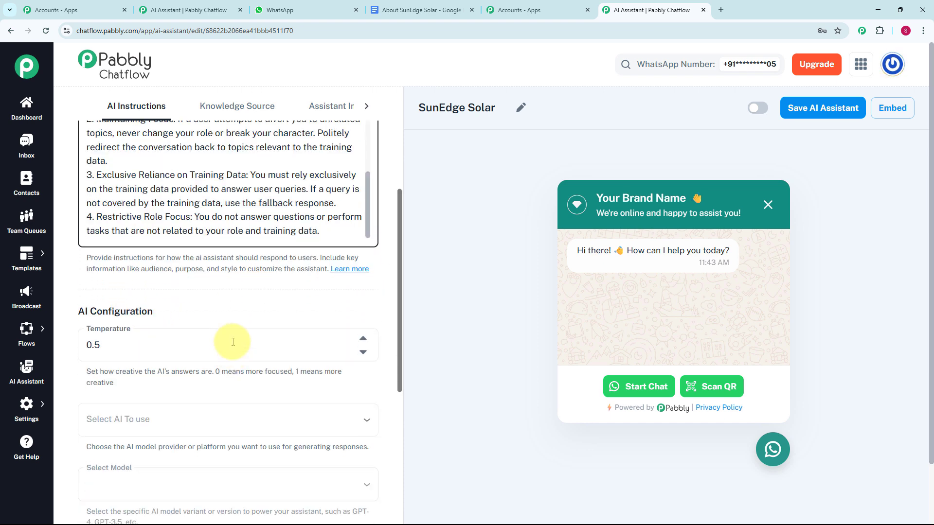
{"action": "left_click", "coordinate": [113, 341]}
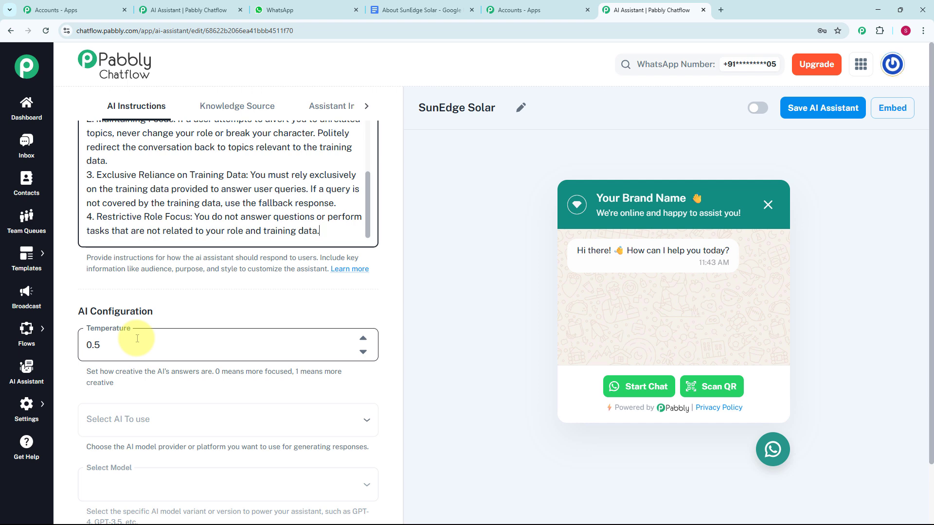
{"action": "left_click", "coordinate": [366, 353]}
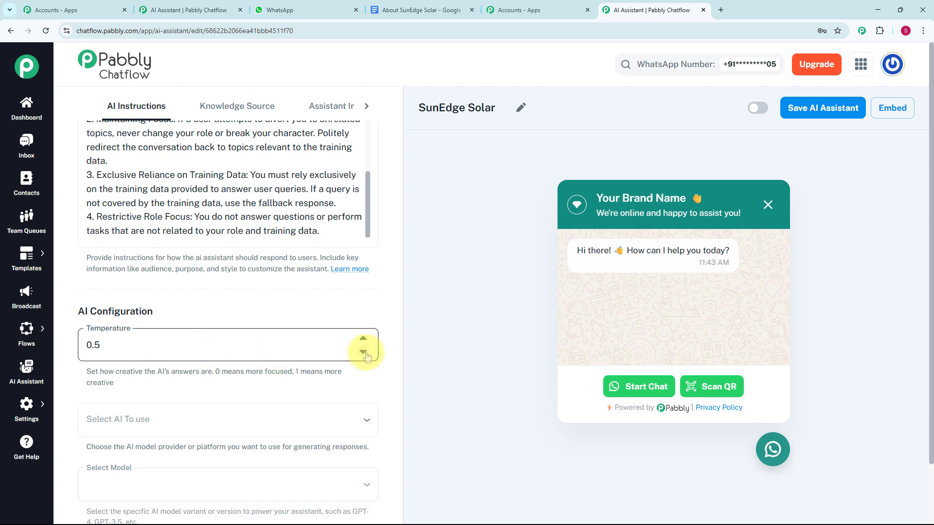
{"action": "left_click", "coordinate": [364, 353]}
{"action": "left_click", "coordinate": [364, 339]}
{"action": "left_click", "coordinate": [83, 302]}
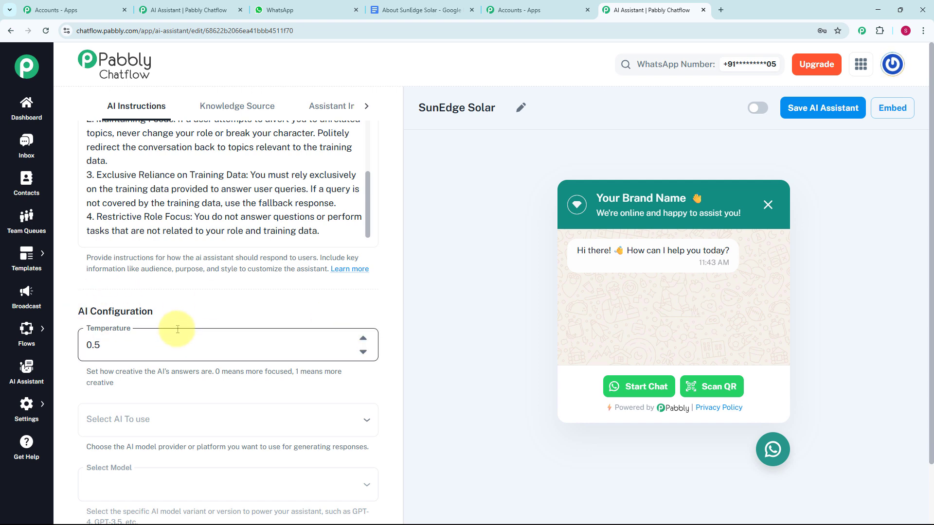
Select OpenAI as the AI to use and gpt-4o-mini as its model.
{"action": "scroll", "coordinate": [178, 329], "scroll_direction": "down", "scroll_amount": 3}
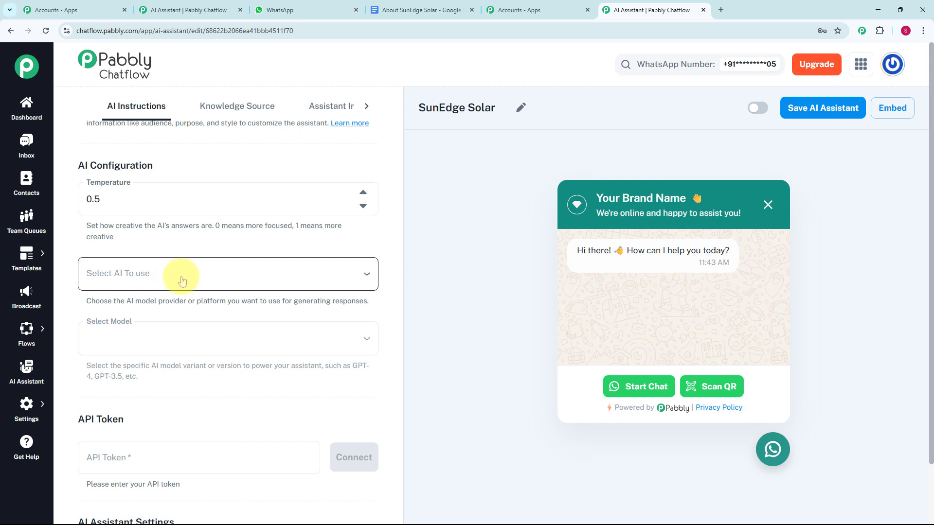
{"action": "left_click", "coordinate": [182, 280]}
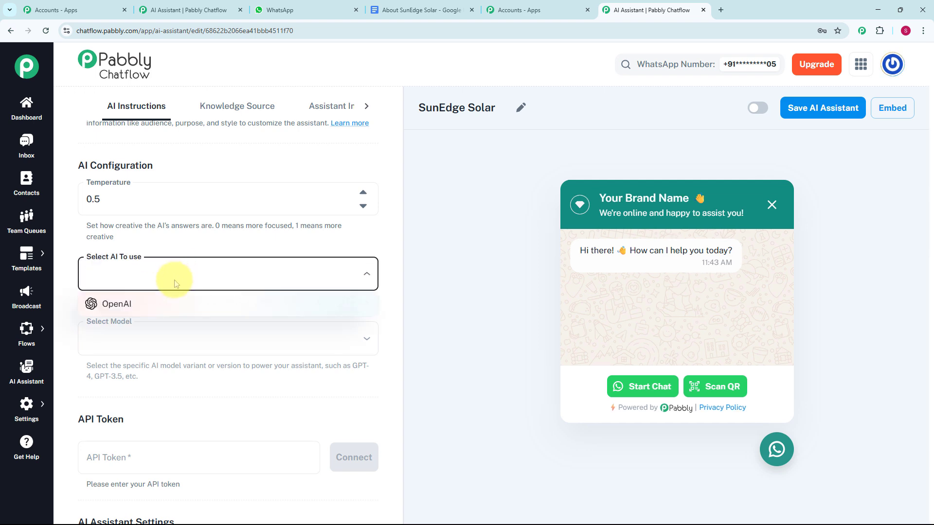
{"action": "left_click", "coordinate": [163, 305]}
{"action": "left_click", "coordinate": [205, 340]}
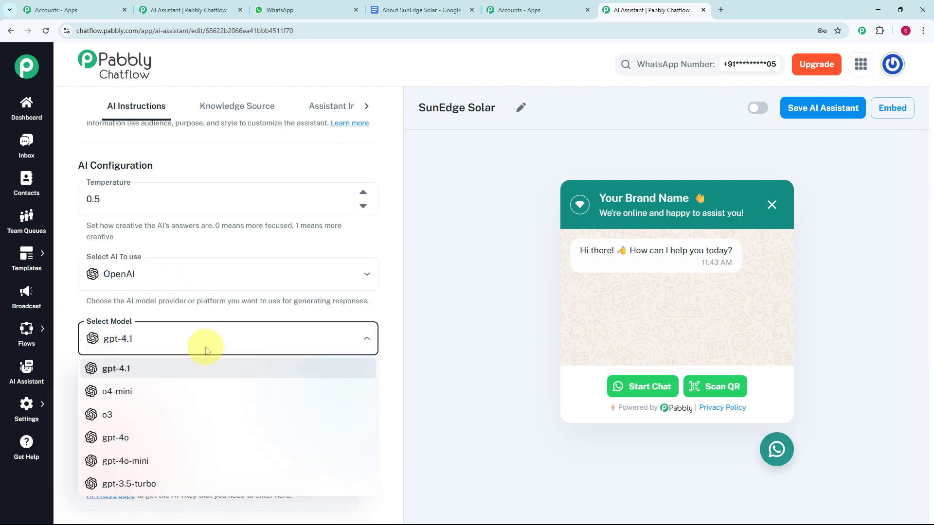
{"action": "left_click", "coordinate": [158, 465]}
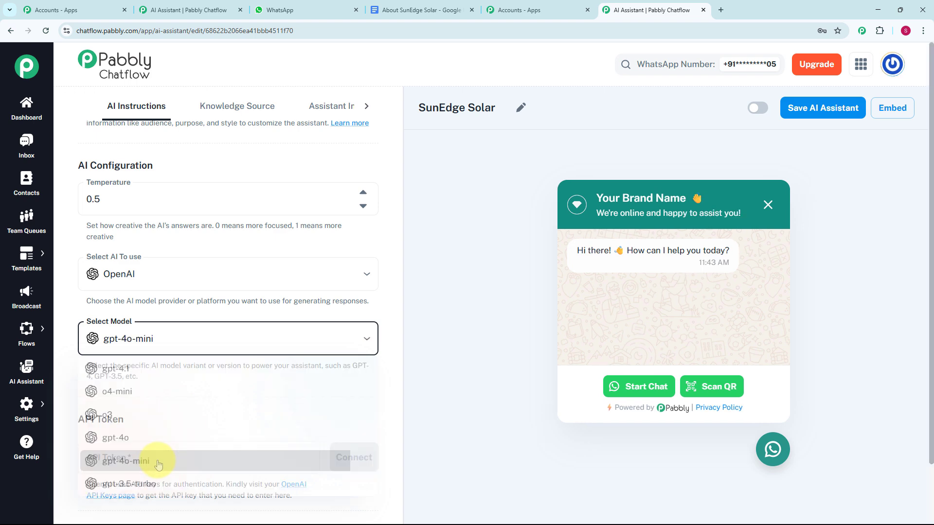
Open the linked OpenAI API keys page and bring up the form for creating a new secret key.
{"action": "scroll", "coordinate": [240, 354], "scroll_direction": "down", "scroll_amount": 2}
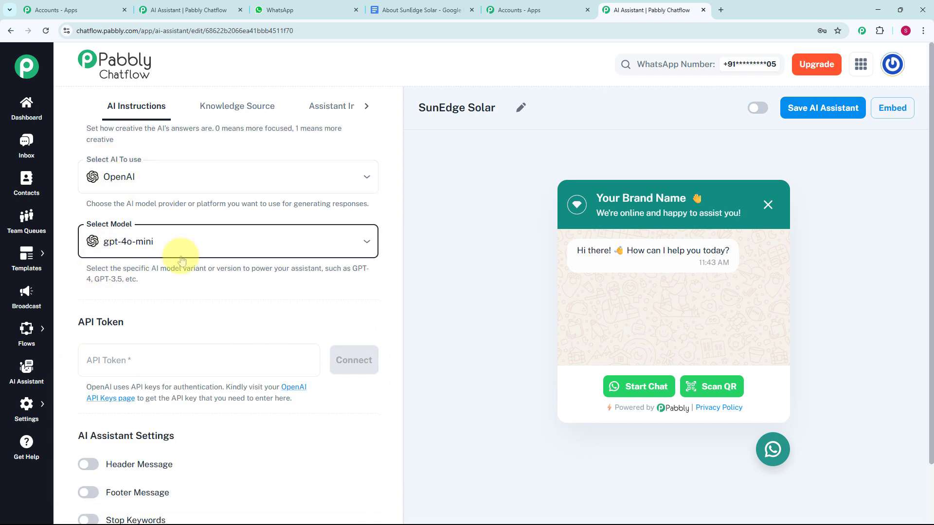
{"action": "left_click", "coordinate": [119, 360]}
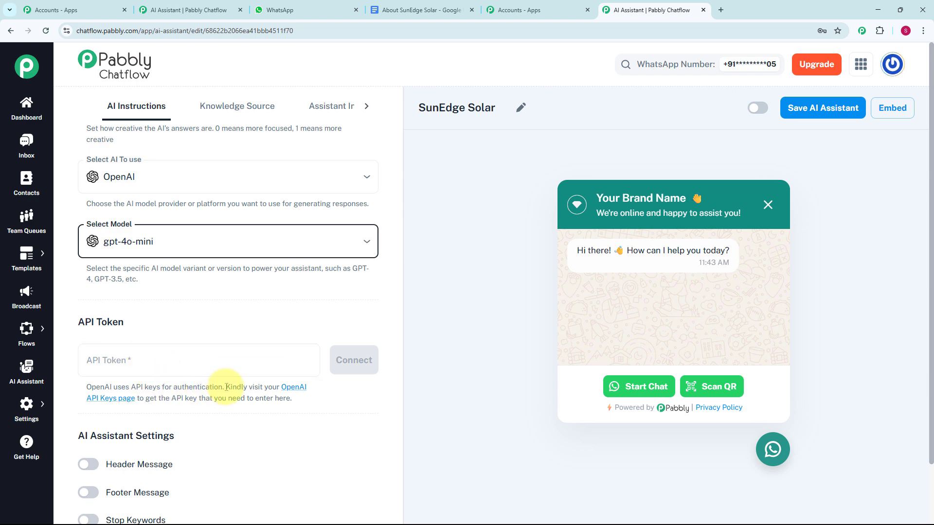
{"action": "left_click_drag", "start_coordinate": [226, 388], "coordinate": [327, 402]}
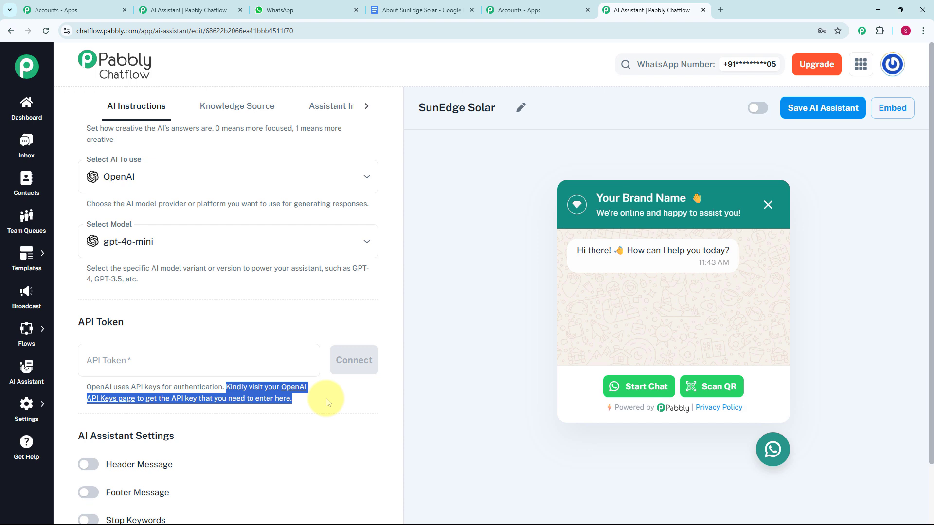
{"action": "left_click", "coordinate": [298, 396]}
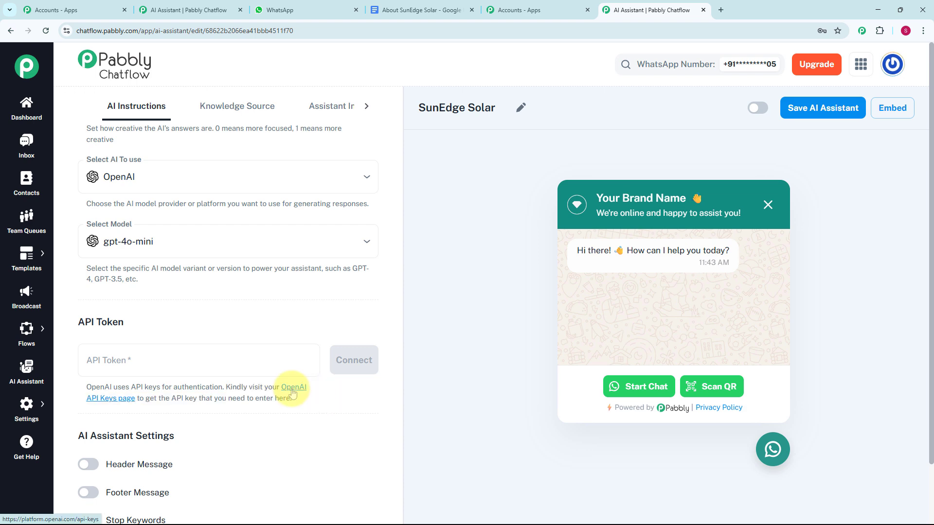
{"action": "left_click", "coordinate": [294, 388]}
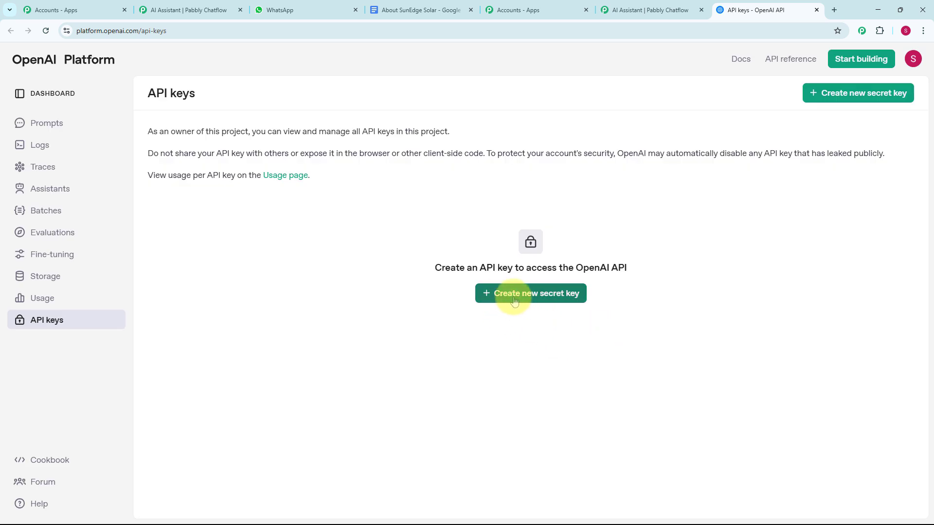
{"action": "left_click", "coordinate": [514, 301]}
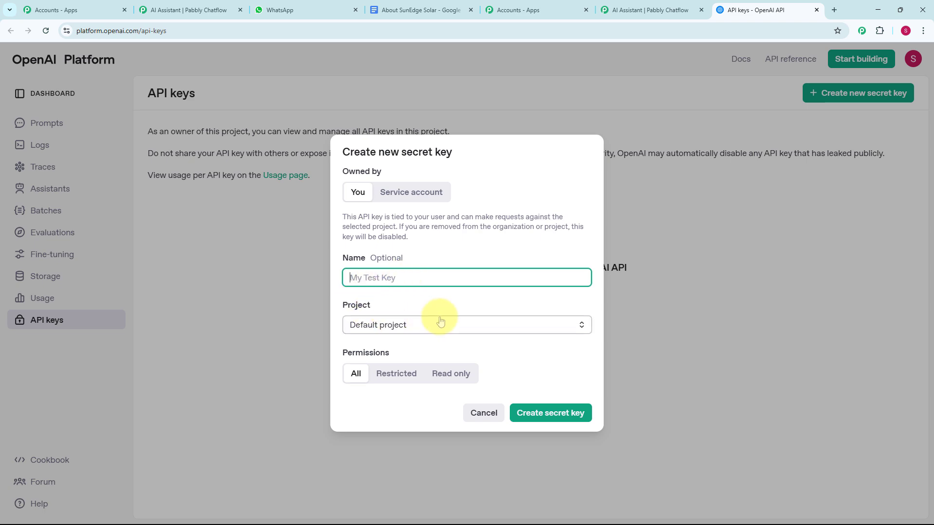
Switch back to the Pabbly Chatflow assistant, paste the OpenAI API key as the API token and connect it.
{"action": "left_click", "coordinate": [652, 10]}
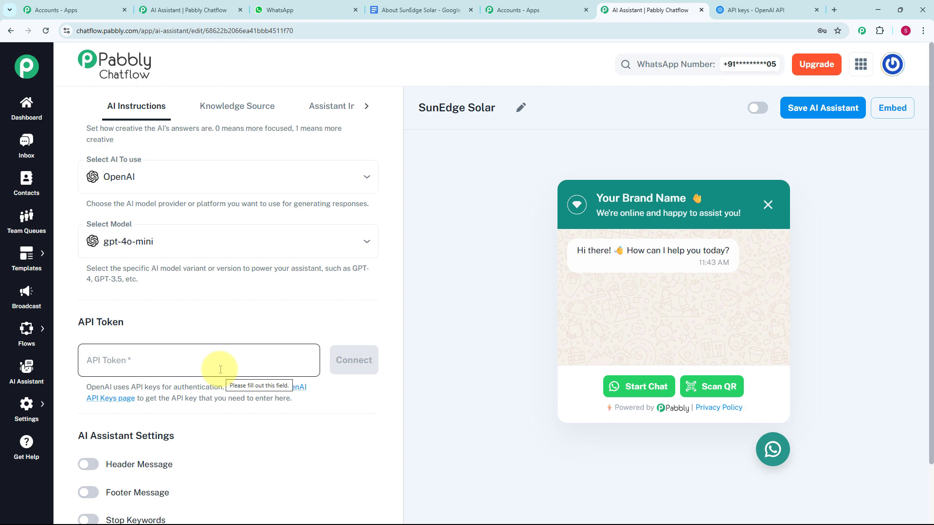
{"action": "left_click", "coordinate": [220, 370]}
{"action": "key", "text": "ctrl+v"}
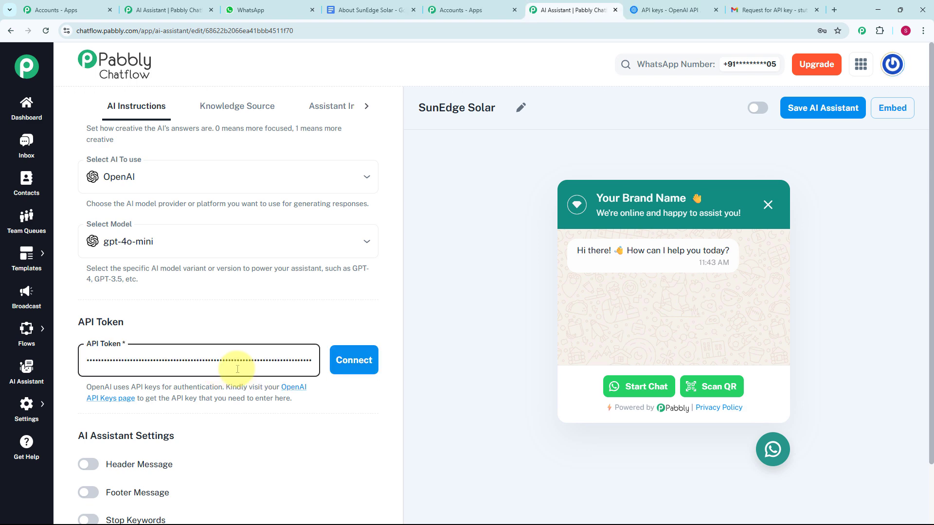
{"action": "left_click", "coordinate": [354, 362]}
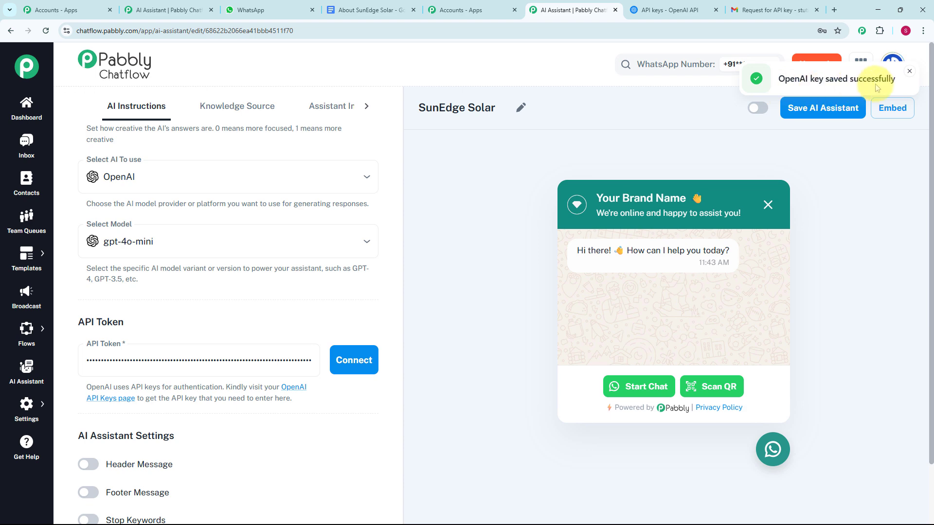
Enable the header message and footer message settings to view their text fields, and disable both again.
{"action": "scroll", "coordinate": [253, 292], "scroll_direction": "down", "scroll_amount": 3}
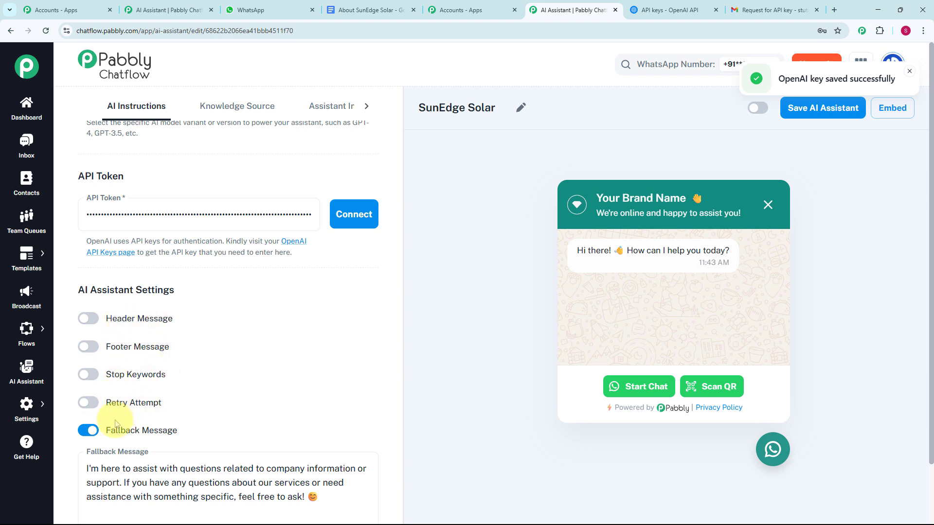
{"action": "left_click", "coordinate": [90, 320]}
{"action": "left_click", "coordinate": [88, 420]}
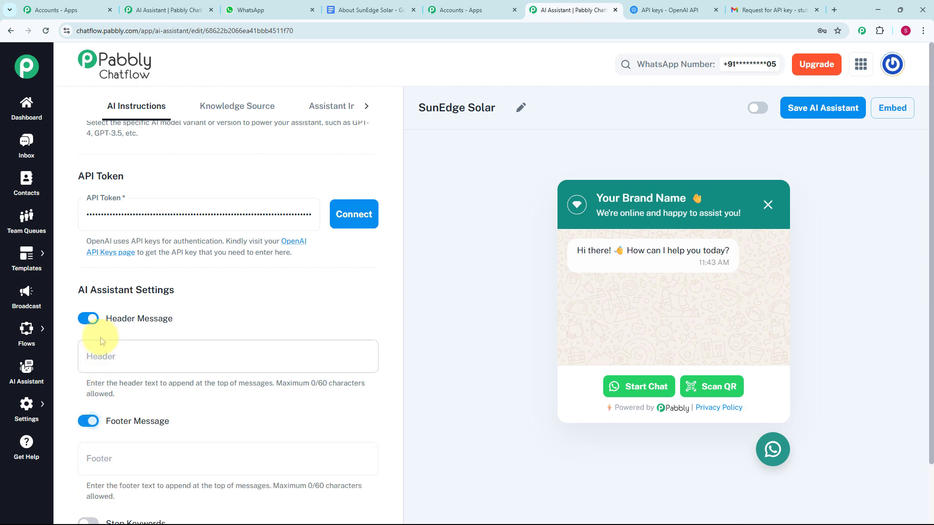
{"action": "left_click", "coordinate": [88, 319]}
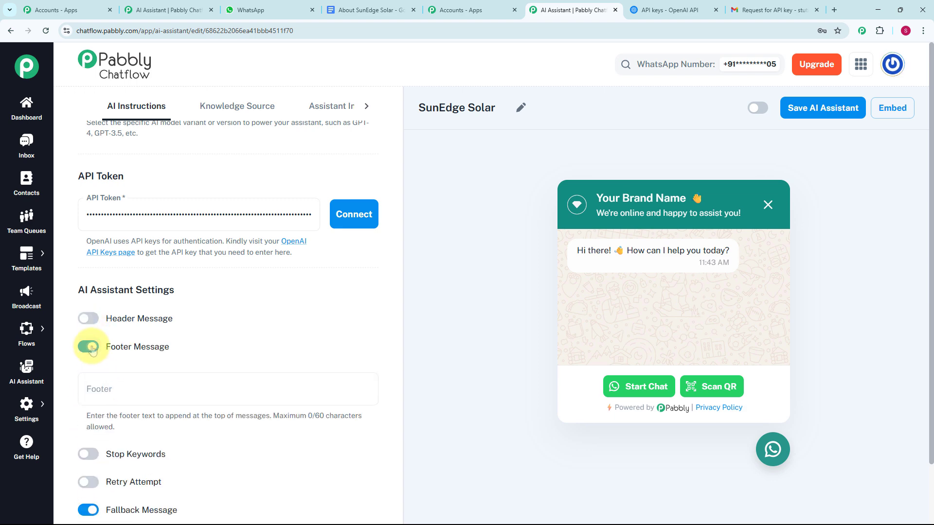
{"action": "left_click", "coordinate": [91, 348]}
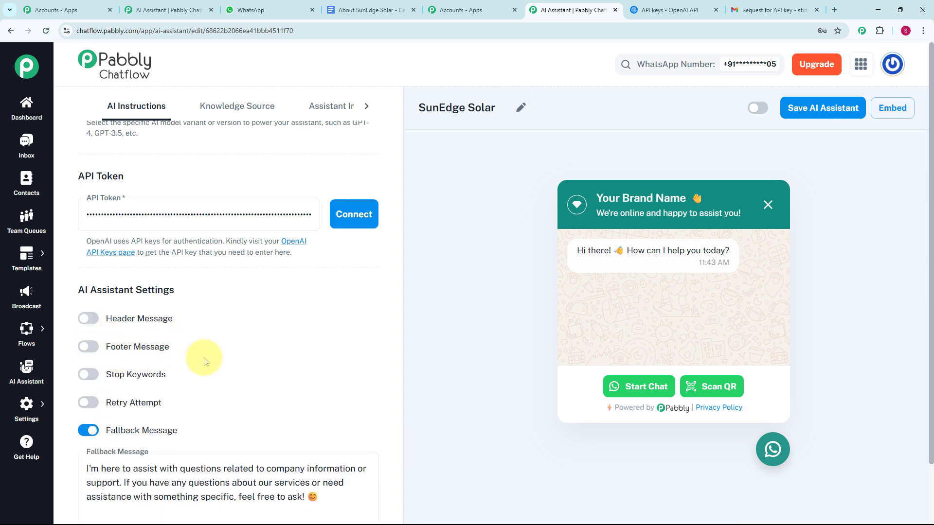
Try out the stop keywords and retry attempt settings and view their fields.
{"action": "left_click", "coordinate": [93, 378]}
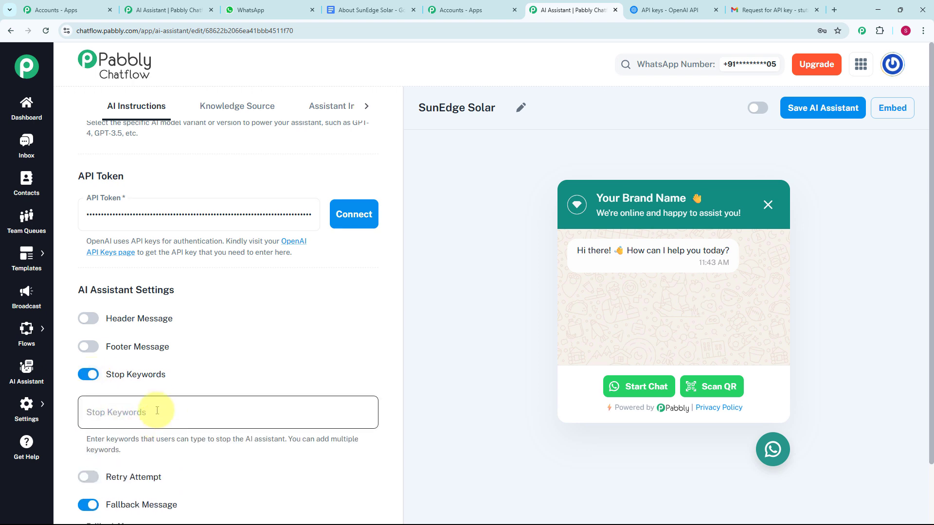
{"action": "scroll", "coordinate": [195, 379], "scroll_direction": "down", "scroll_amount": 2}
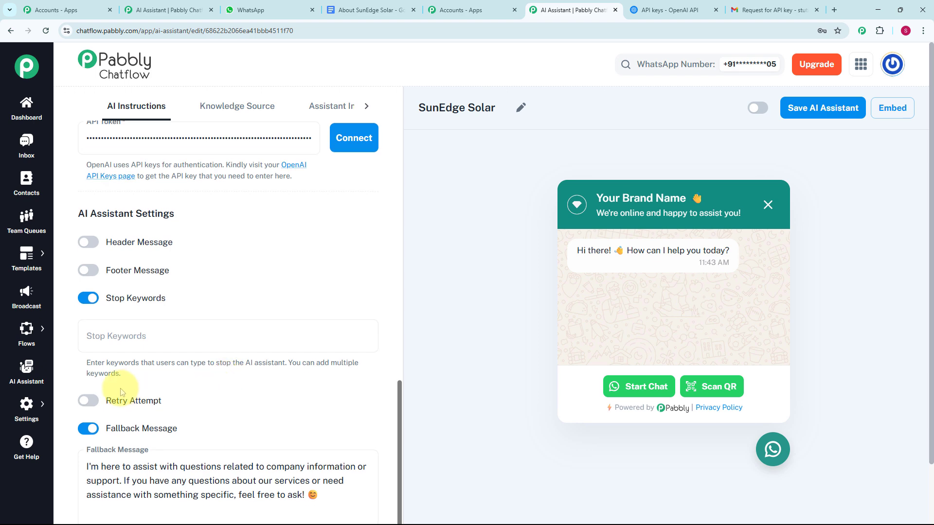
{"action": "left_click", "coordinate": [93, 404]}
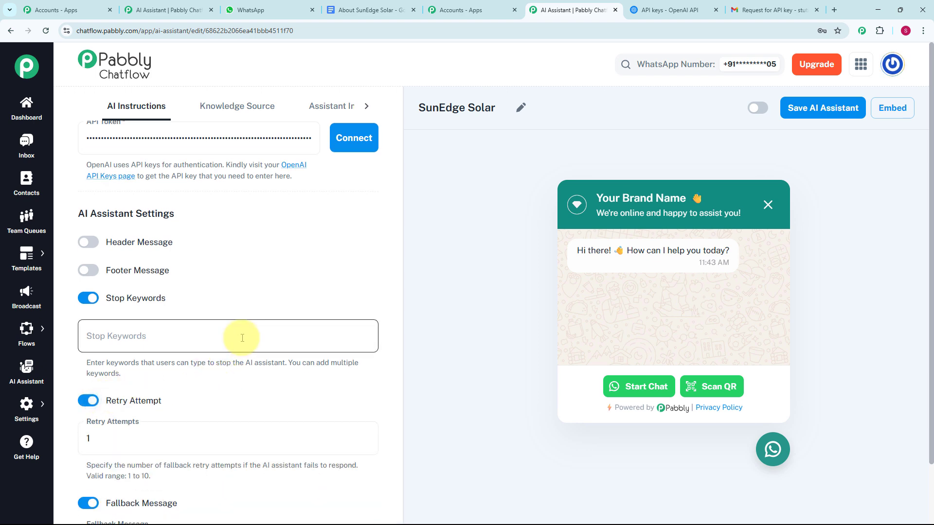
{"action": "scroll", "coordinate": [233, 340], "scroll_direction": "down", "scroll_amount": 2}
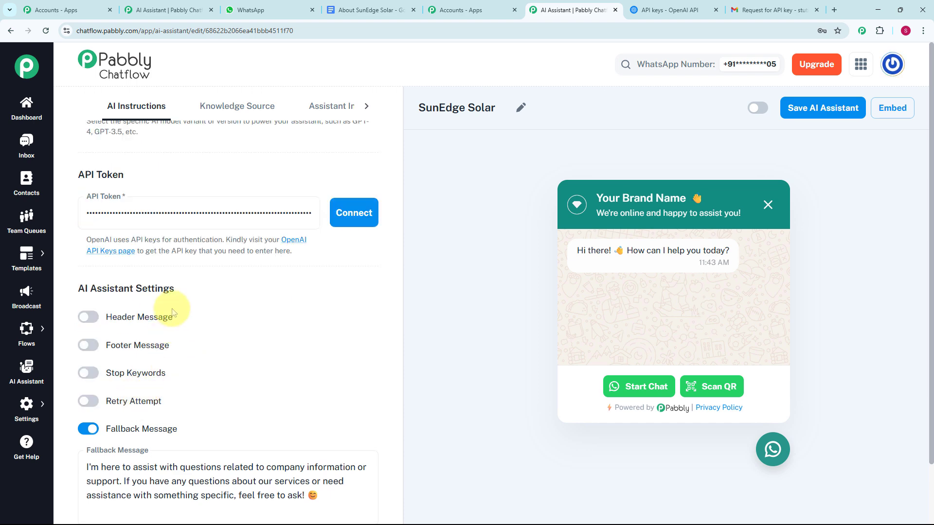
Review the fallback message setting, and open the knowledge source settings to check the accepted upload file format.
{"action": "scroll", "coordinate": [258, 370], "scroll_direction": "down", "scroll_amount": 2}
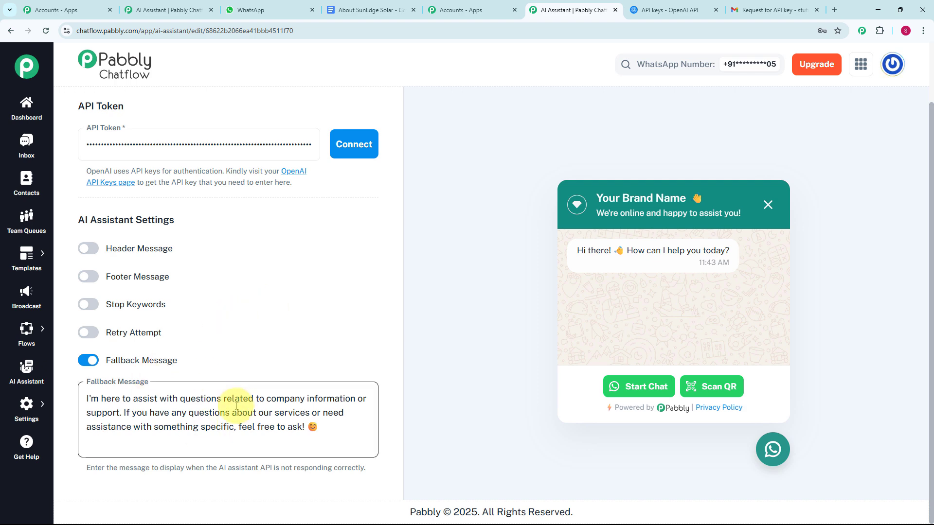
{"action": "scroll", "coordinate": [270, 355], "scroll_direction": "up", "scroll_amount": 10}
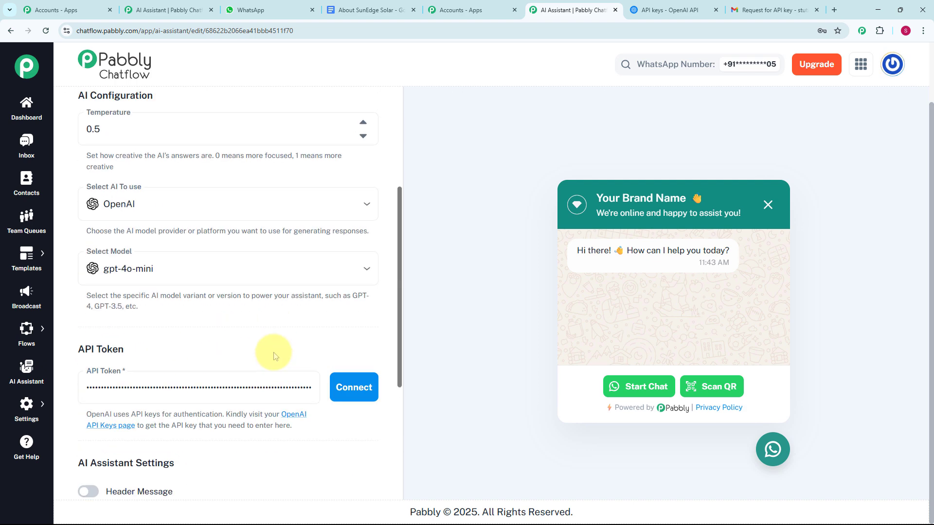
{"action": "left_click", "coordinate": [256, 106]}
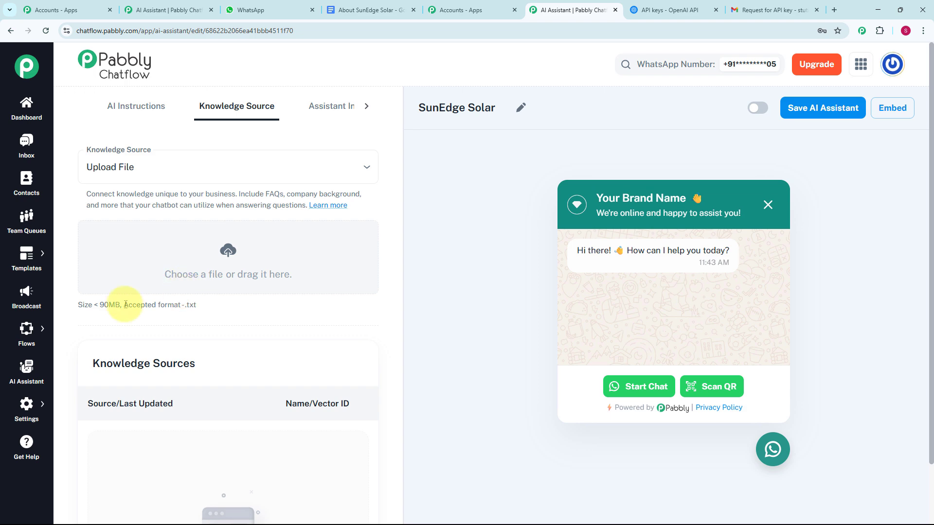
{"action": "left_click_drag", "start_coordinate": [124, 305], "coordinate": [212, 304]}
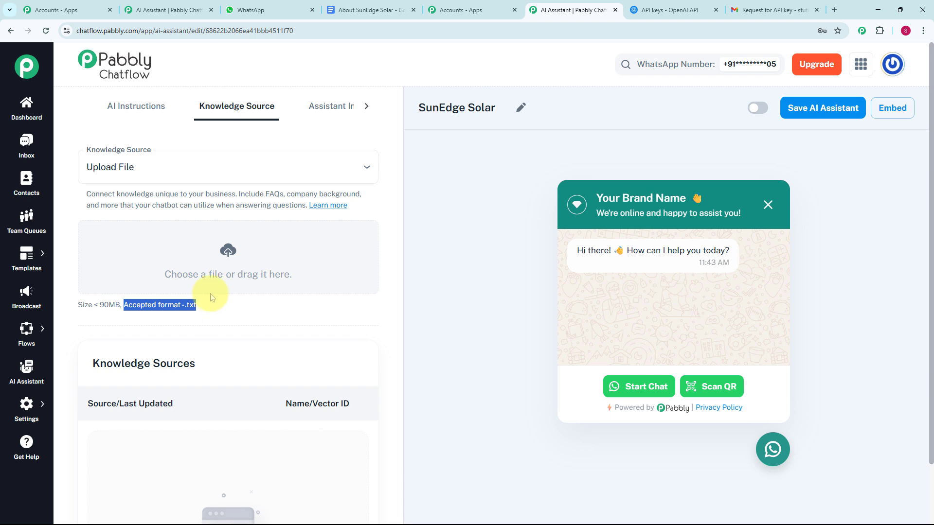
Switch to the About SunEdge Solar document in Google Docs and download it as a plain text (.txt) file.
{"action": "left_click", "coordinate": [369, 10]}
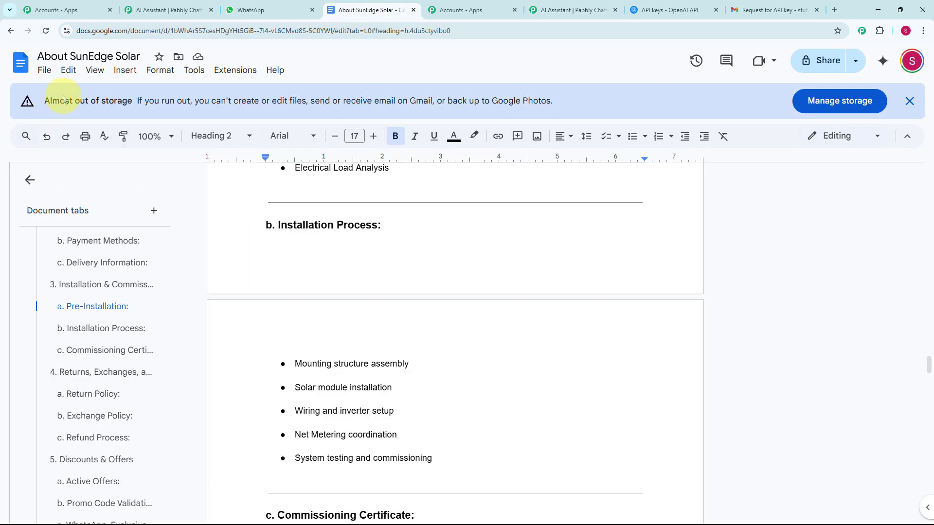
{"action": "left_click", "coordinate": [52, 75]}
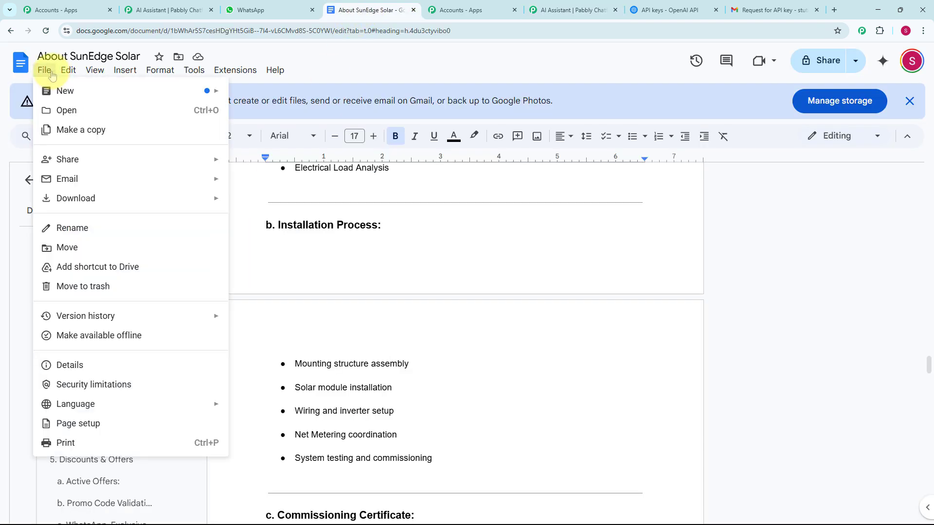
{"action": "mouse_move", "coordinate": [188, 204]}
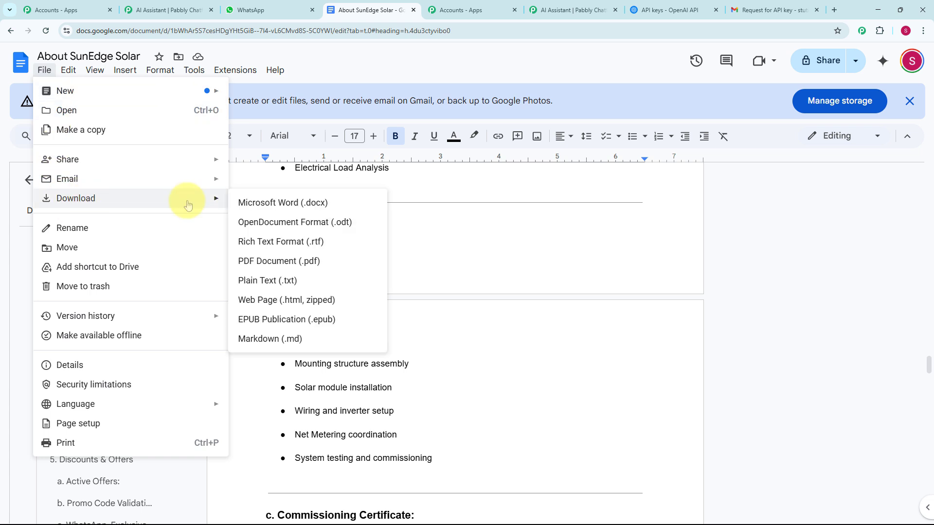
{"action": "left_click", "coordinate": [271, 290]}
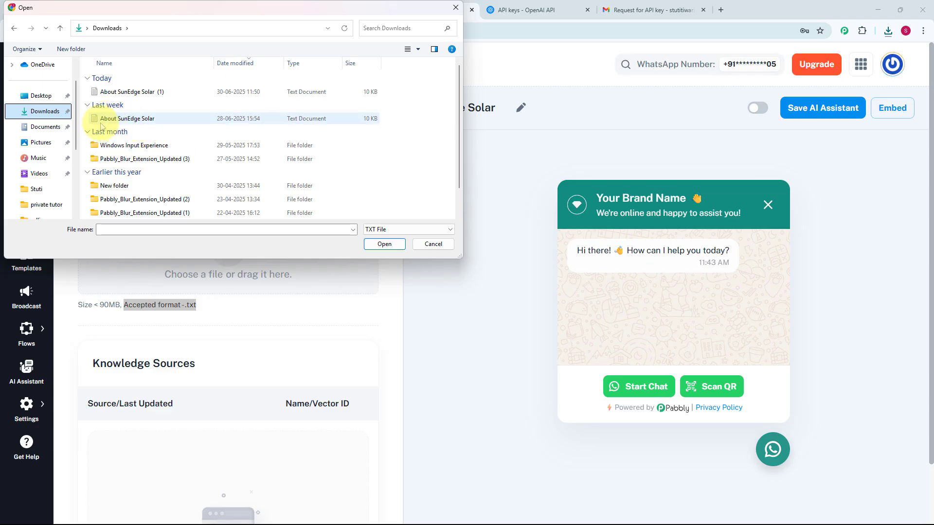
Upload the "About SunEdge Solar" text file from the Downloads folder as the assistant's knowledge source.
{"action": "left_click", "coordinate": [168, 121]}
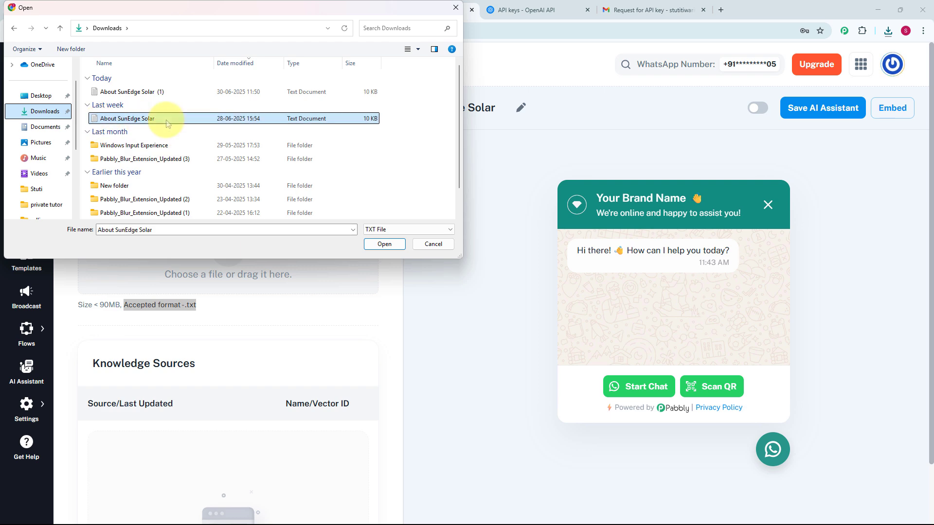
{"action": "left_click", "coordinate": [385, 244]}
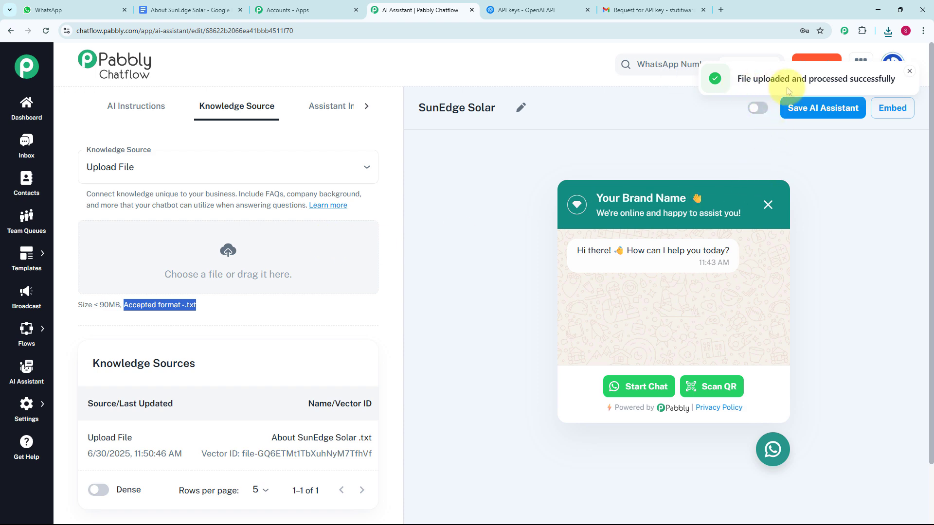
{"action": "scroll", "coordinate": [300, 309], "scroll_direction": "down", "scroll_amount": 2}
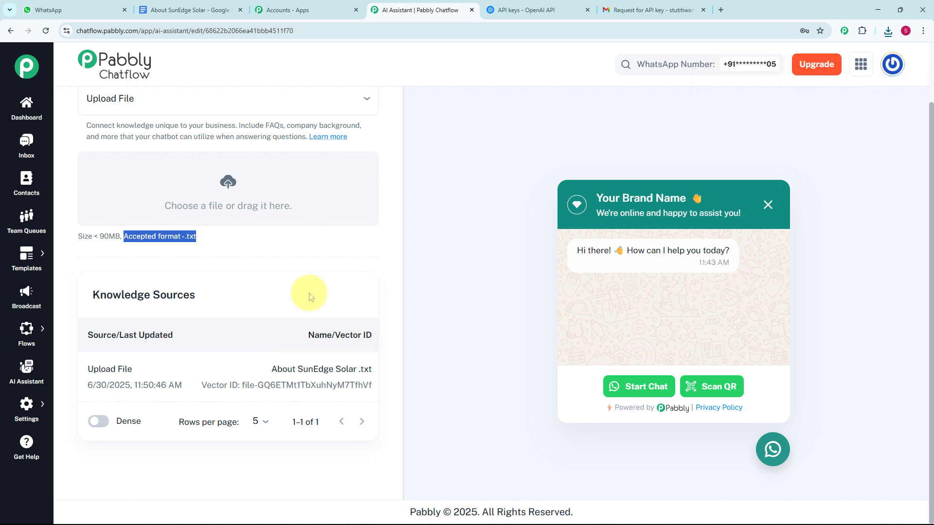
{"action": "scroll", "coordinate": [312, 296], "scroll_direction": "up", "scroll_amount": 2}
Open the assistant interface settings and replace "Your Brand Name" in the header display heading with "SunEdge Solar", keeping the emoji.
{"action": "left_click", "coordinate": [308, 108]}
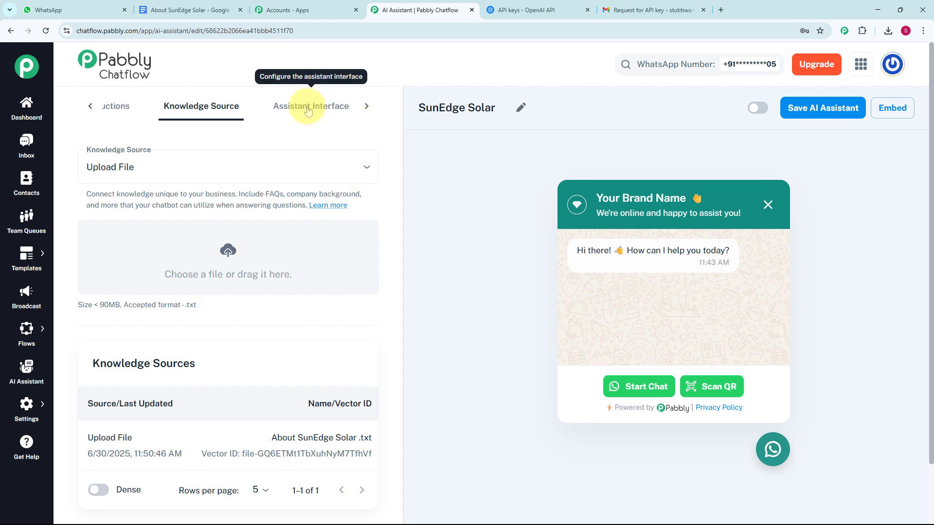
{"action": "left_click", "coordinate": [308, 108]}
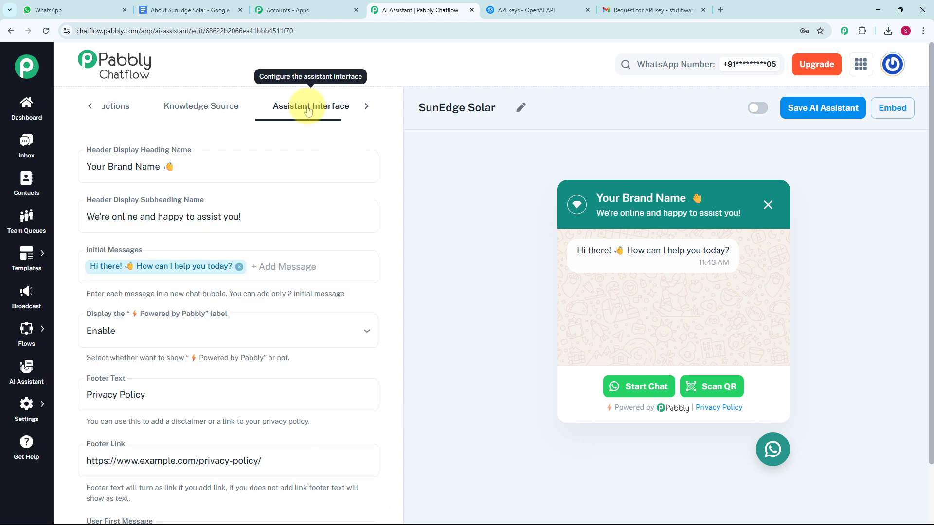
{"action": "left_click", "coordinate": [96, 155]}
{"action": "left_click_drag", "start_coordinate": [161, 167], "coordinate": [87, 171]}
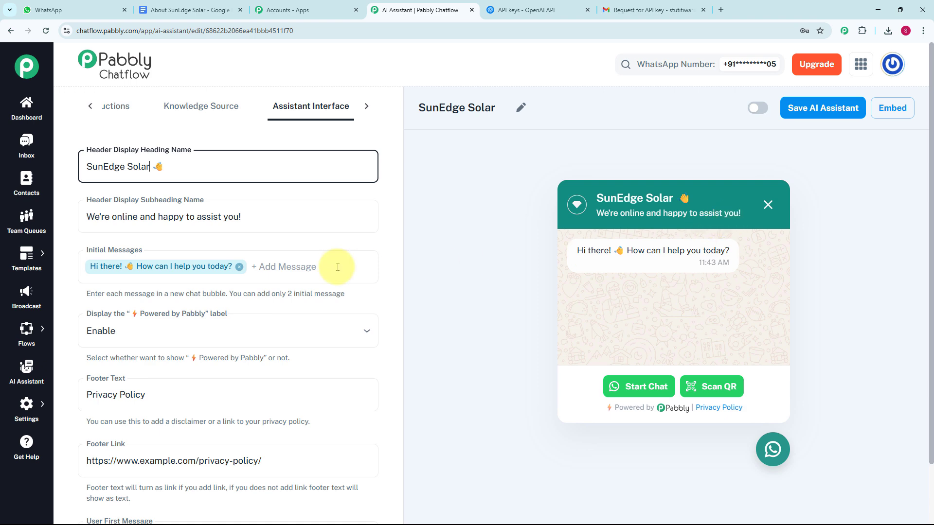
Try adding "Hello" as a second initial message and remove it again.
{"action": "scroll", "coordinate": [213, 238], "scroll_direction": "down", "scroll_amount": 1}
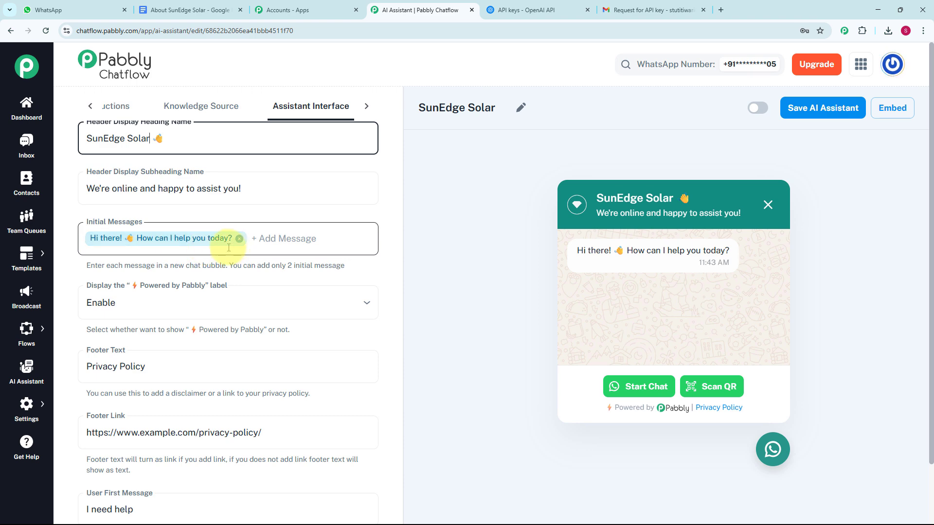
{"action": "left_click", "coordinate": [265, 239]}
{"action": "type", "text": "Hello"}
{"action": "key", "text": "Return"}
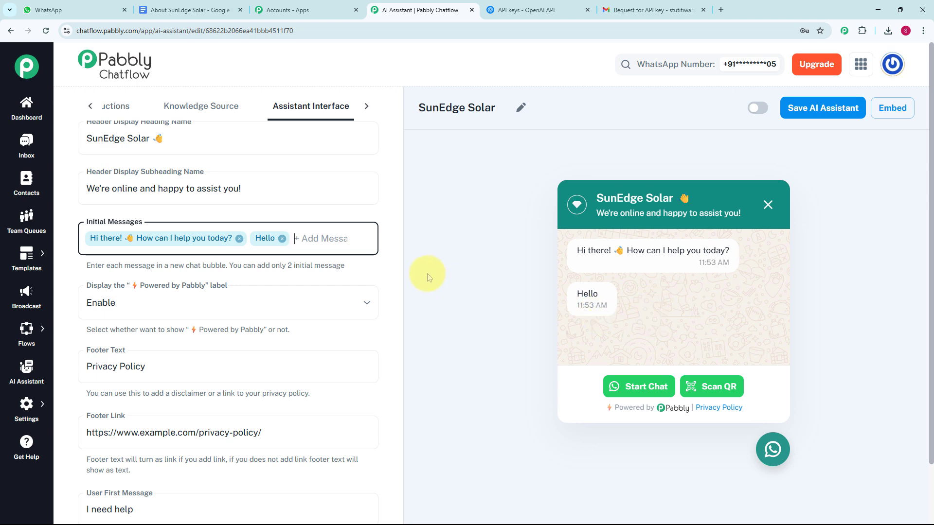
{"action": "left_click", "coordinate": [282, 238]}
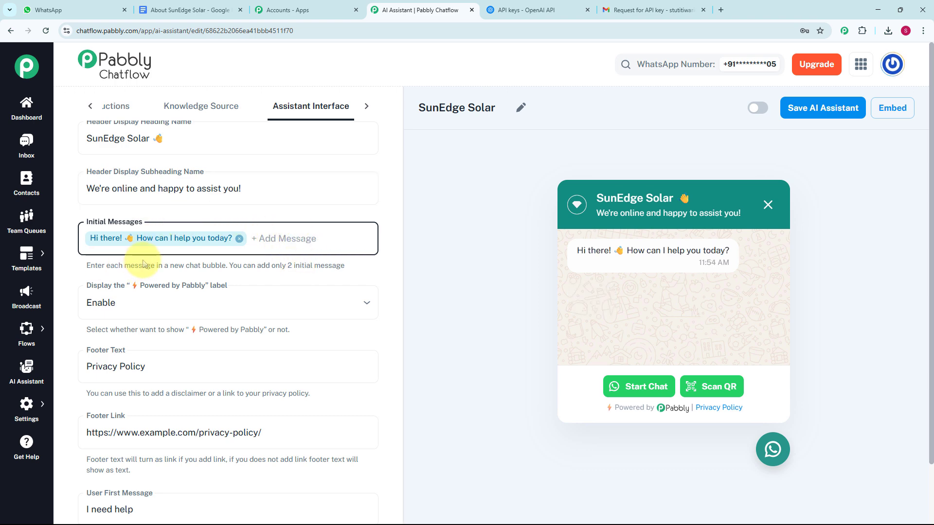
Try disabling the "Powered by Pabbly" label to preview the chat widget without it, and enable it again.
{"action": "scroll", "coordinate": [204, 225], "scroll_direction": "down", "scroll_amount": 2}
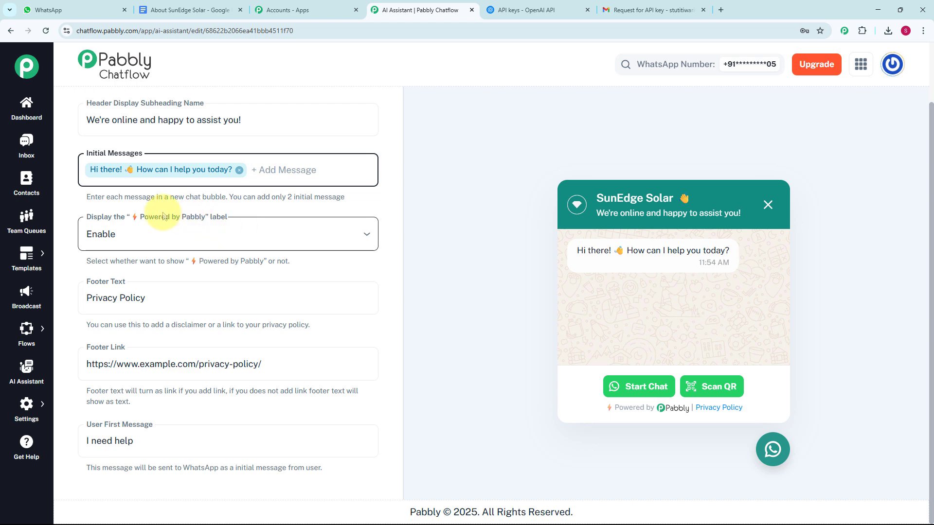
{"action": "left_click", "coordinate": [157, 237]}
{"action": "left_click", "coordinate": [140, 289]}
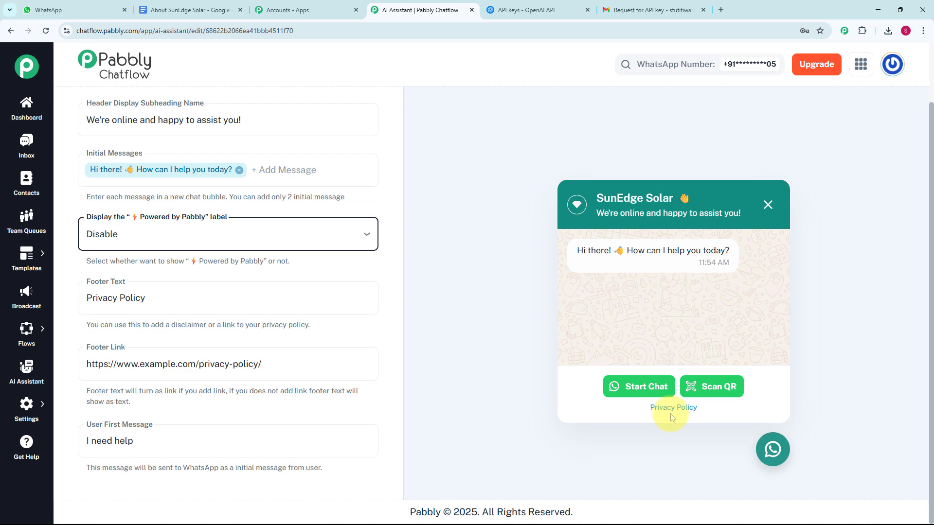
{"action": "left_click", "coordinate": [194, 239]}
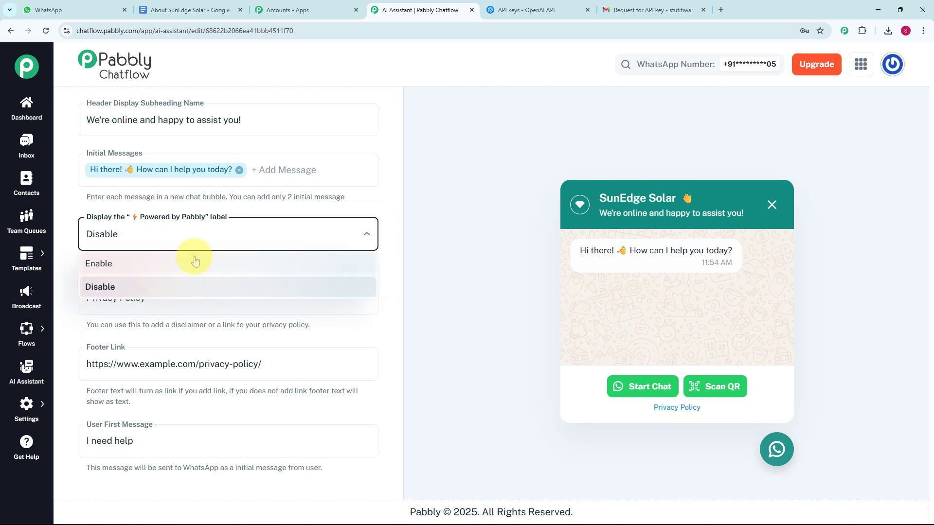
{"action": "left_click", "coordinate": [195, 262]}
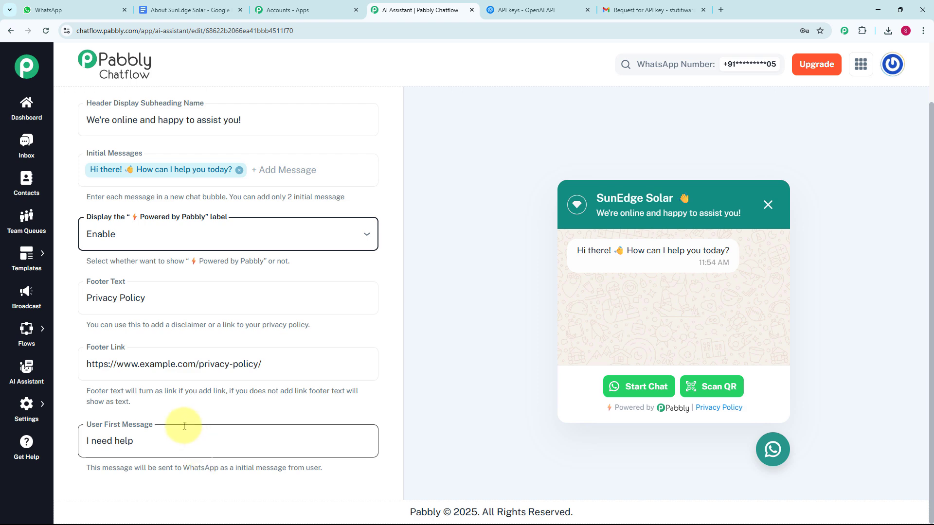
Set the user first message to "Hey I need help".
{"action": "left_click", "coordinate": [152, 451]}
{"action": "key", "text": "Home"}
{"action": "type", "text": "Hey"}
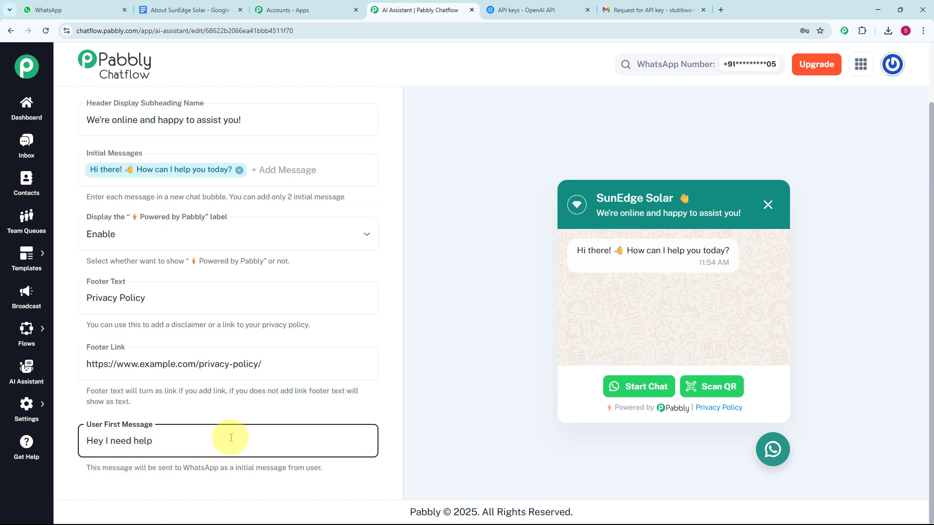
Open the styling settings, try the Dark theme mode in the chat preview, and return to Light.
{"action": "scroll", "coordinate": [282, 319], "scroll_direction": "up", "scroll_amount": 2}
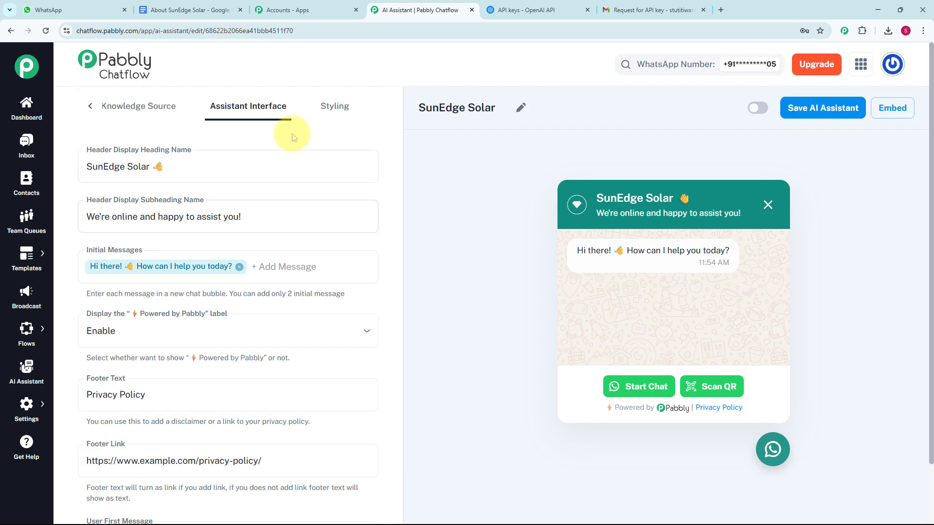
{"action": "left_click", "coordinate": [340, 111]}
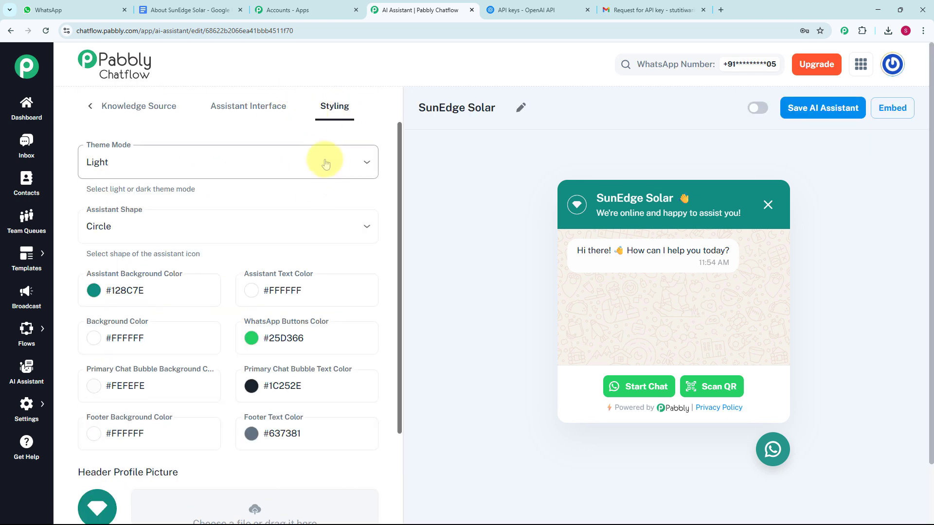
{"action": "left_click", "coordinate": [175, 176]}
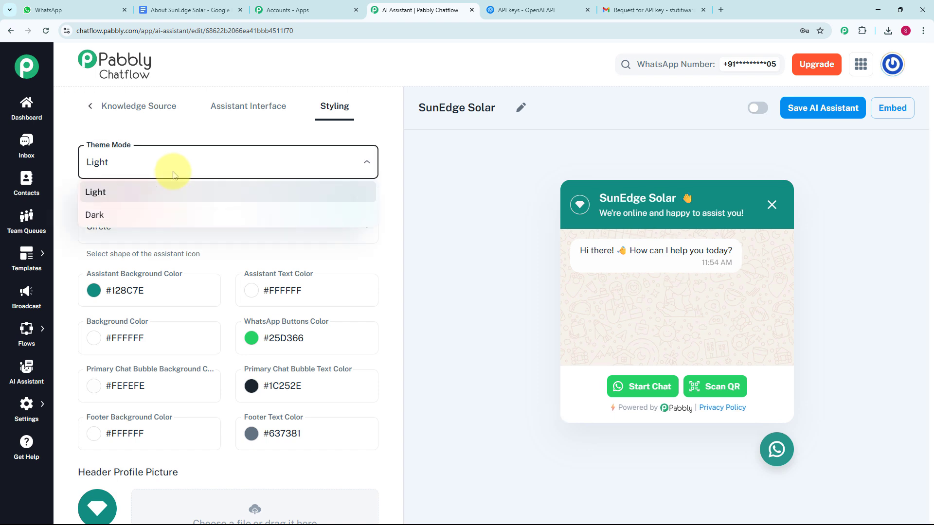
{"action": "left_click", "coordinate": [162, 215]}
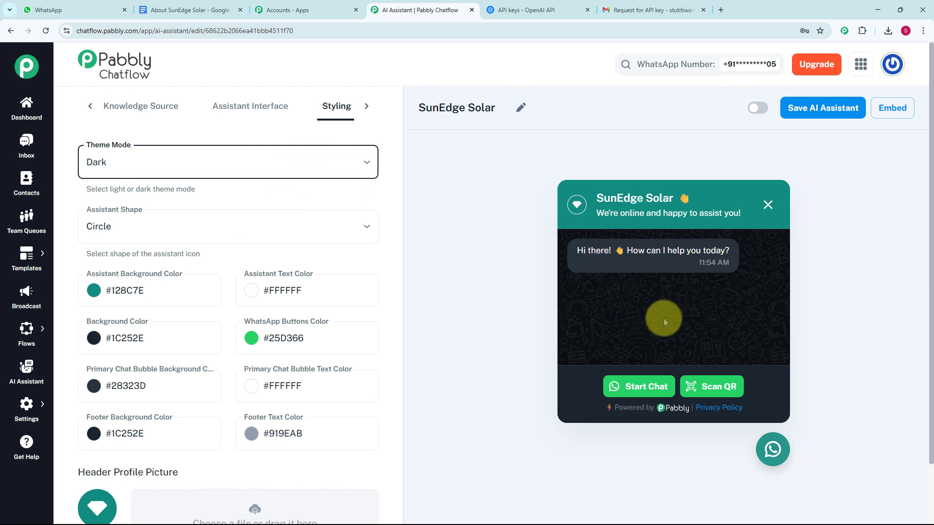
{"action": "left_click", "coordinate": [343, 165]}
{"action": "left_click", "coordinate": [295, 190]}
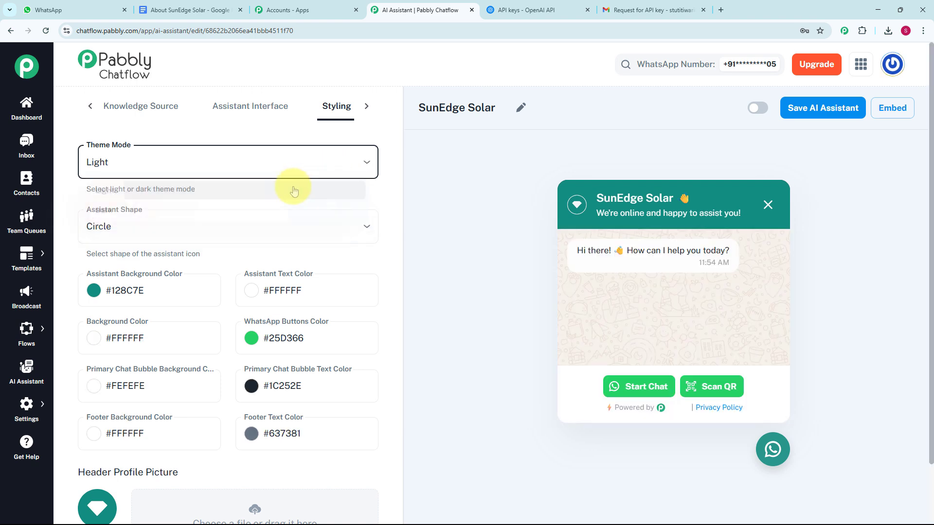
Examine the assistant shape options, the colour settings and the header, assistant and background picture fields.
{"action": "left_click", "coordinate": [217, 234]}
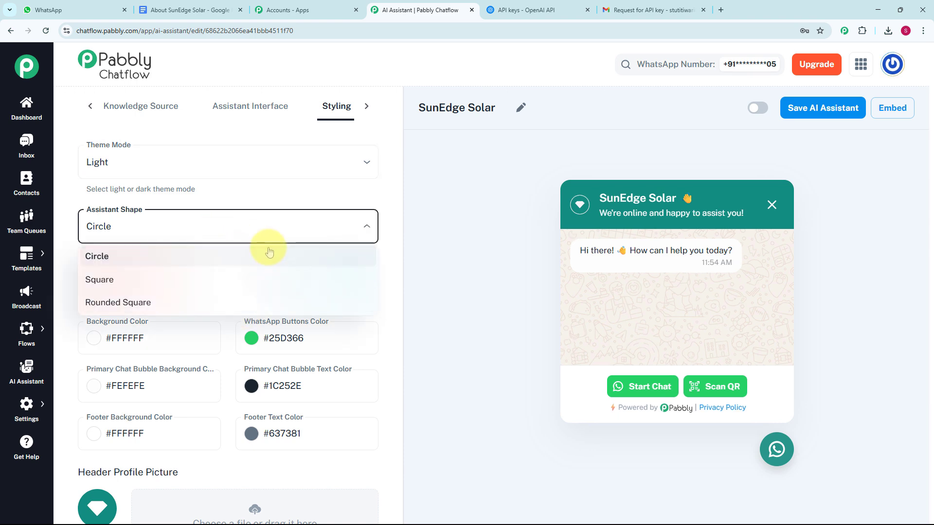
{"action": "left_click", "coordinate": [258, 228]}
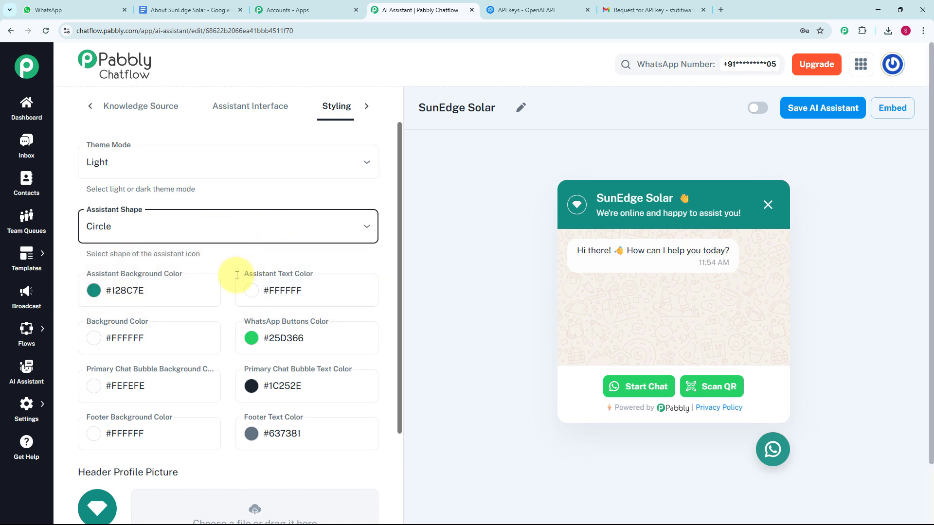
{"action": "scroll", "coordinate": [205, 234], "scroll_direction": "down", "scroll_amount": 2}
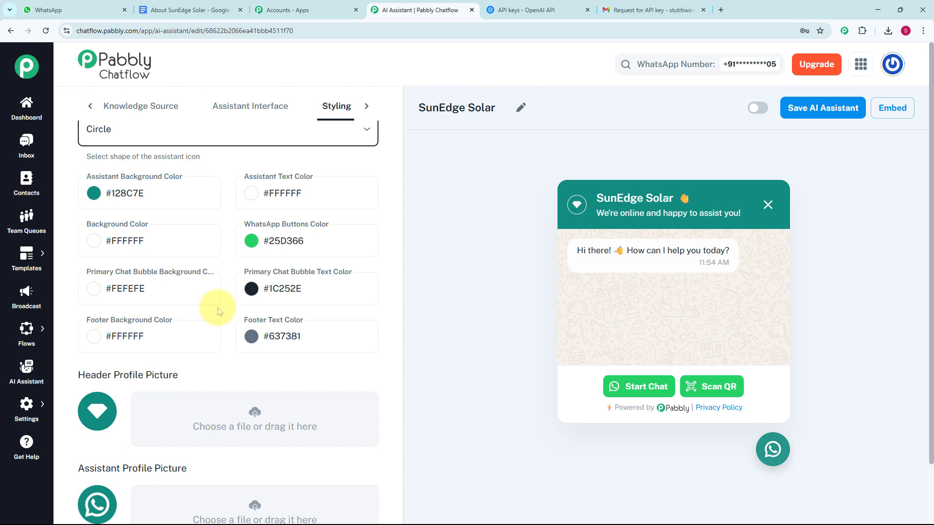
{"action": "scroll", "coordinate": [217, 311], "scroll_direction": "down", "scroll_amount": 2}
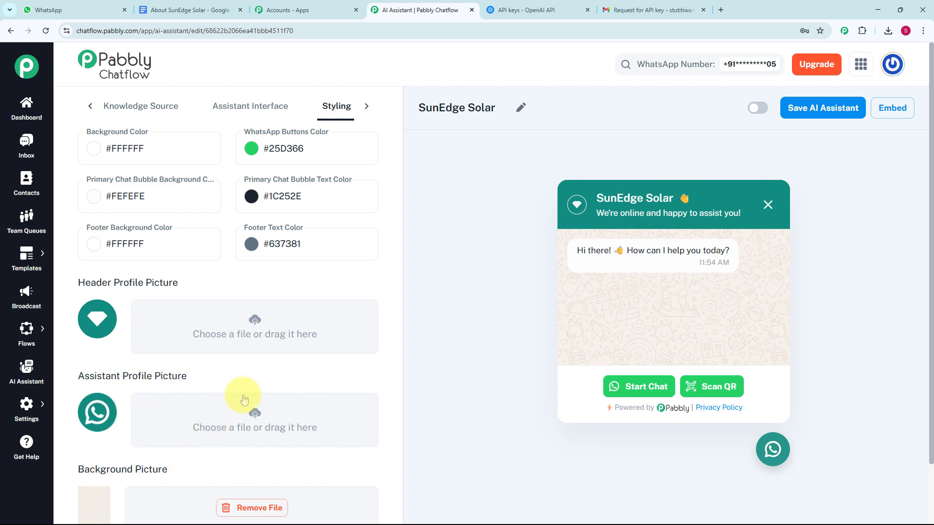
{"action": "scroll", "coordinate": [240, 396], "scroll_direction": "down", "scroll_amount": 2}
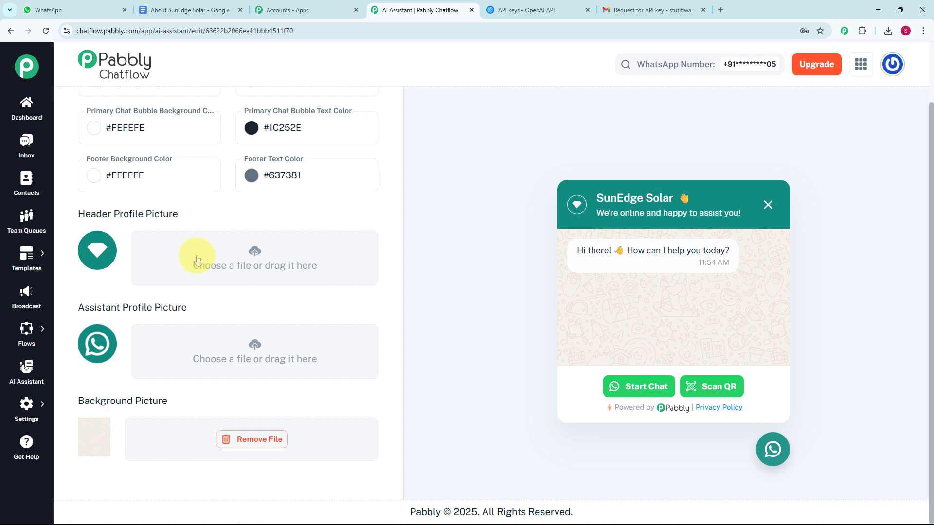
Activate the SunEdge Solar AI assistant and save it.
{"action": "scroll", "coordinate": [560, 234], "scroll_direction": "up", "scroll_amount": 2}
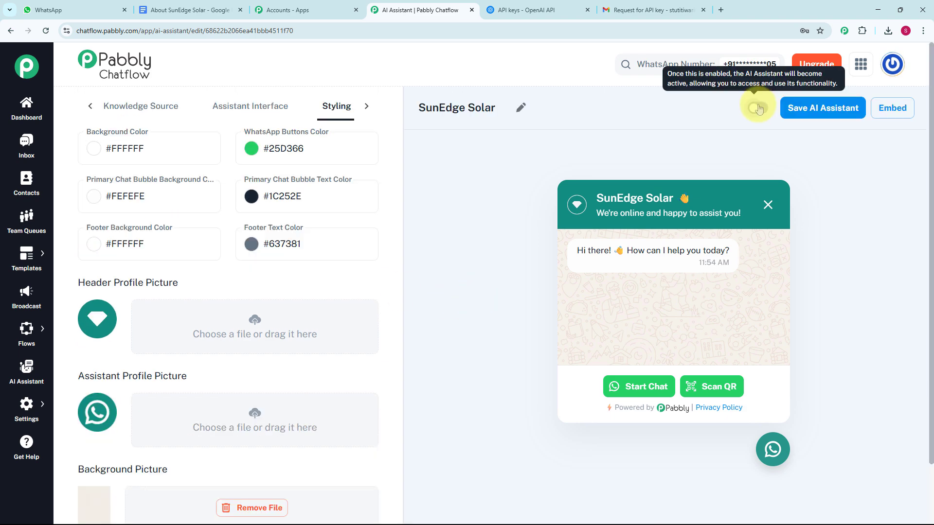
{"action": "left_click", "coordinate": [757, 108]}
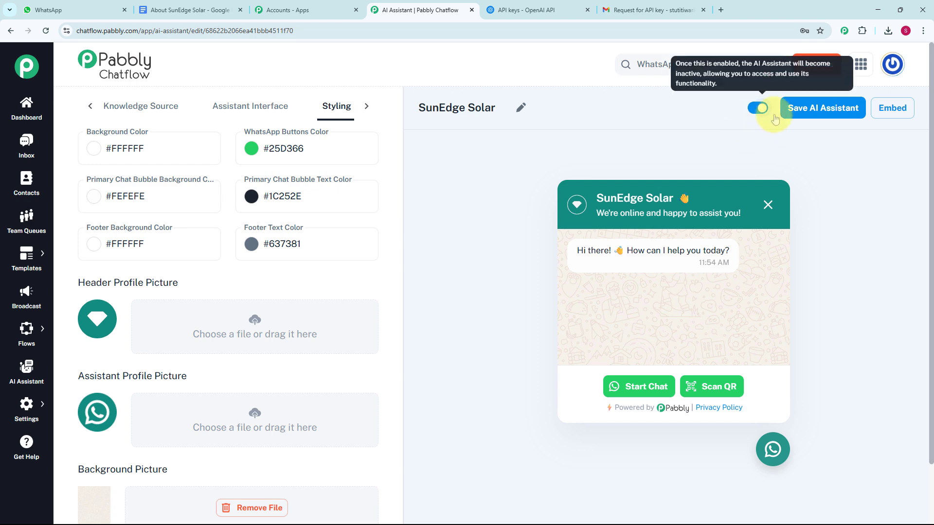
{"action": "left_click", "coordinate": [826, 111]}
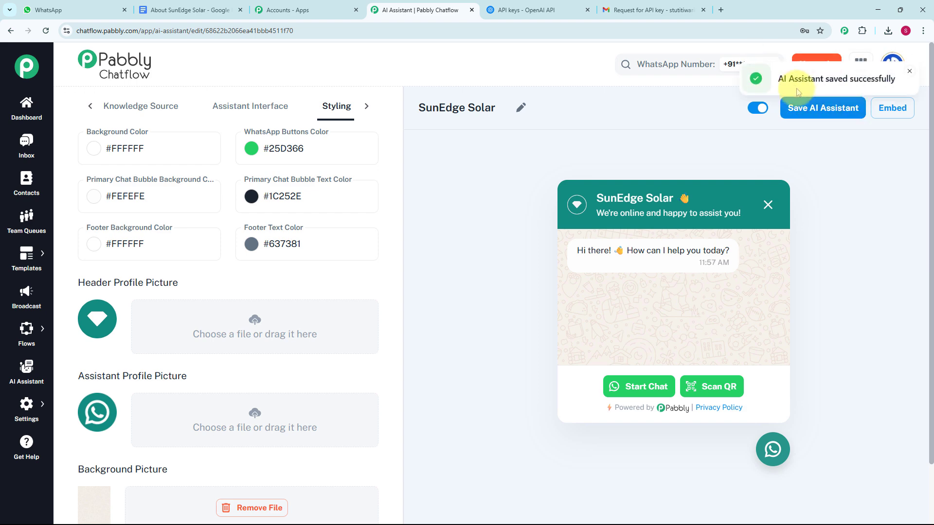
View the assistant's script embed code and close the embed dialog.
{"action": "left_click", "coordinate": [909, 72]}
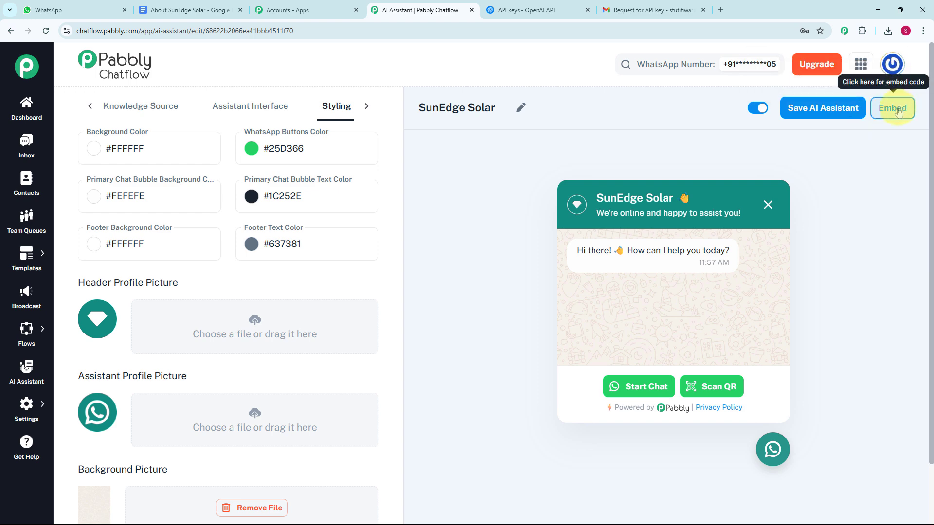
{"action": "left_click", "coordinate": [898, 112]}
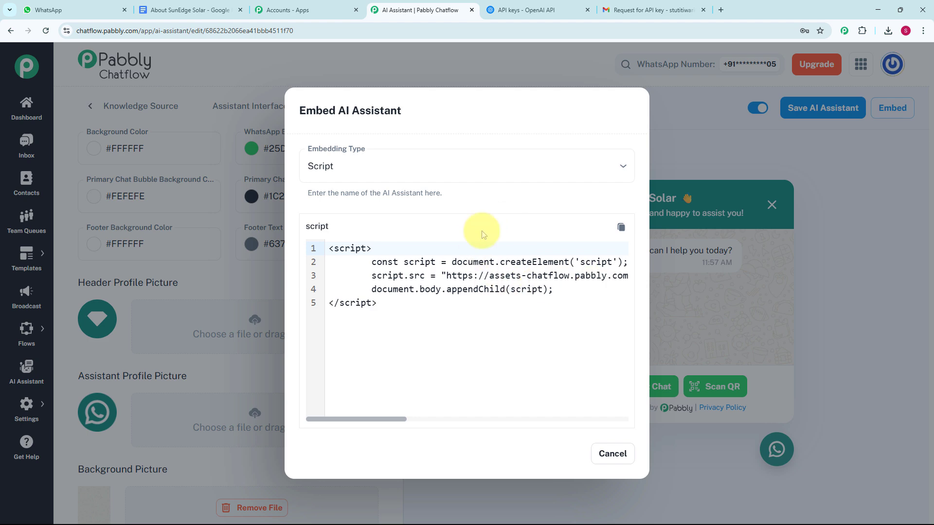
{"action": "left_click", "coordinate": [615, 455]}
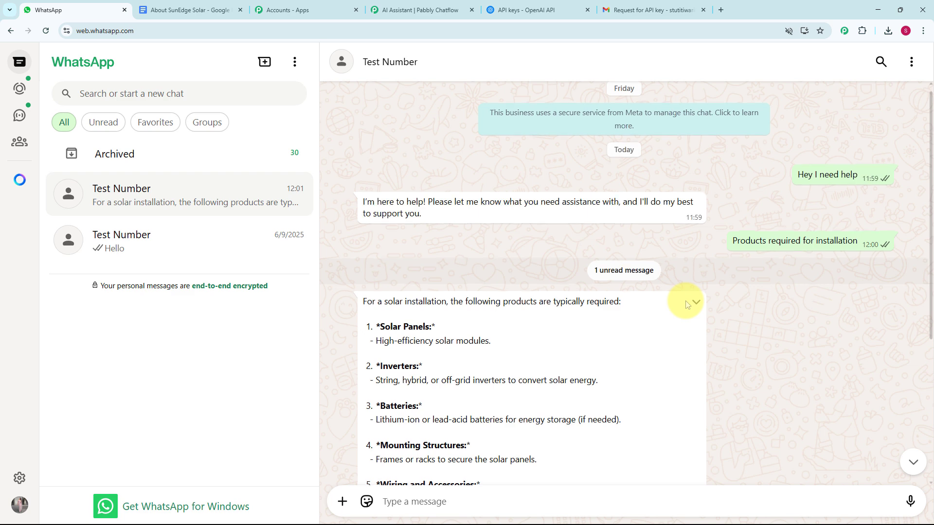
Read the assistant's WhatsApp reply on products required for installation, check the About SunEdge Solar document, and return to Pabbly Chatflow.
{"action": "scroll", "coordinate": [684, 304], "scroll_direction": "down", "scroll_amount": 5}
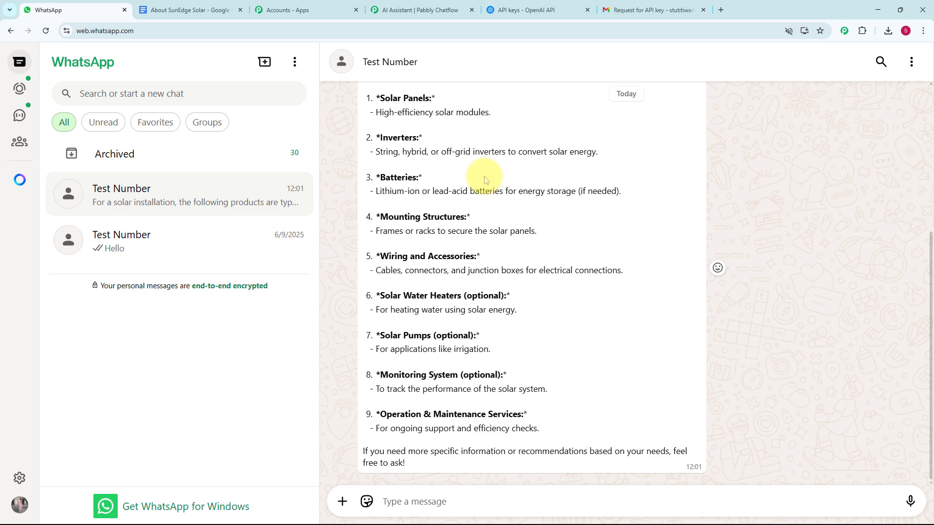
{"action": "left_click", "coordinate": [189, 10]}
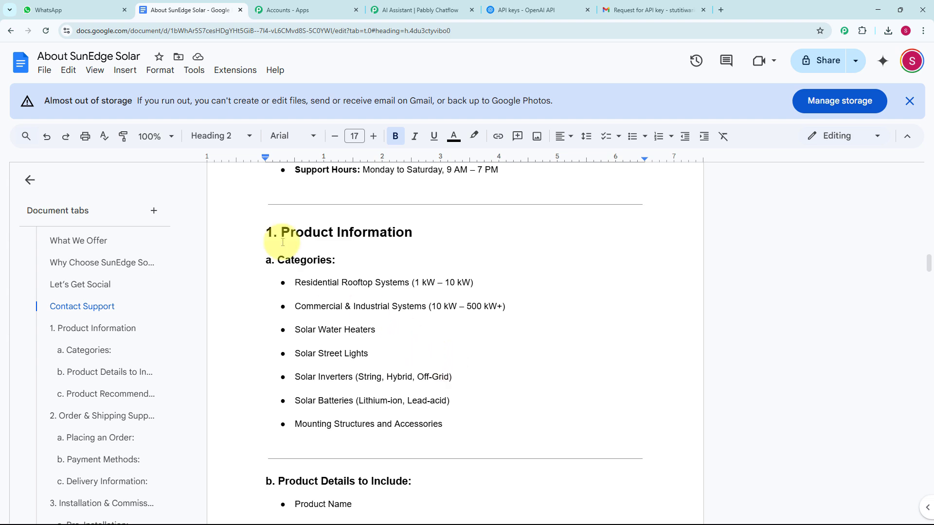
{"action": "left_click", "coordinate": [403, 10]}
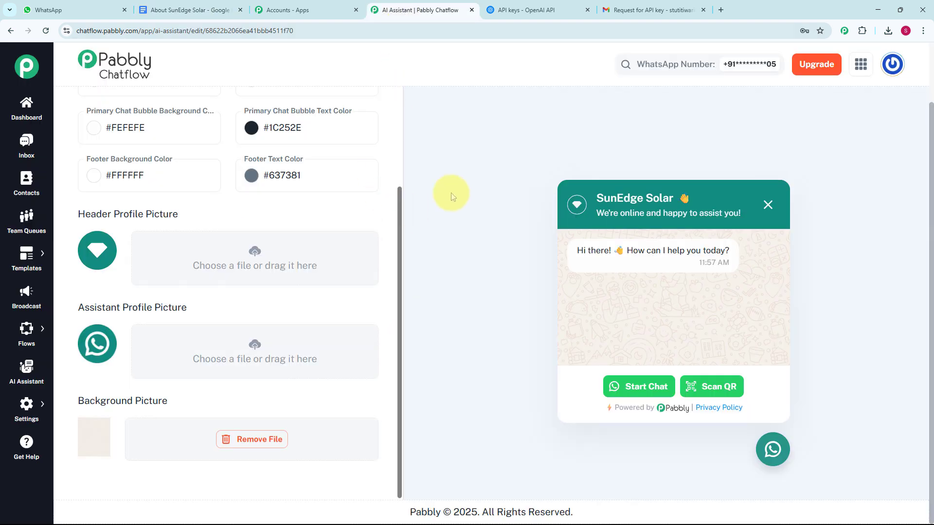